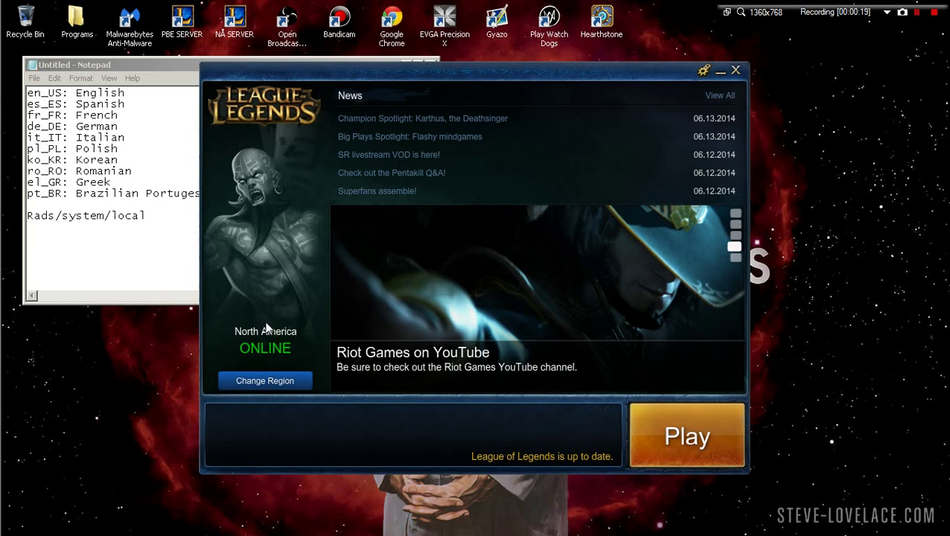
# Launch the League of Legends client to view its login screen in English, and close it
pyautogui.click(651, 438)
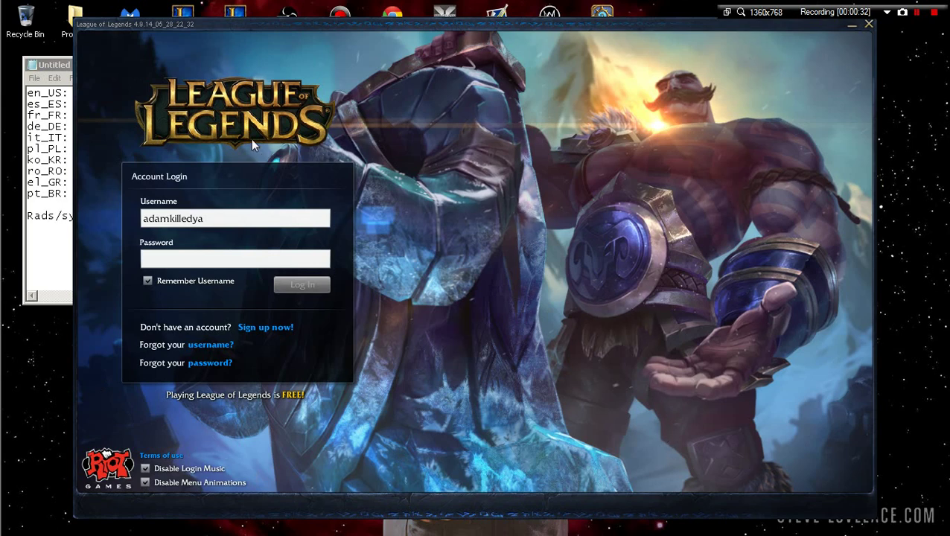
pyautogui.click(869, 25)
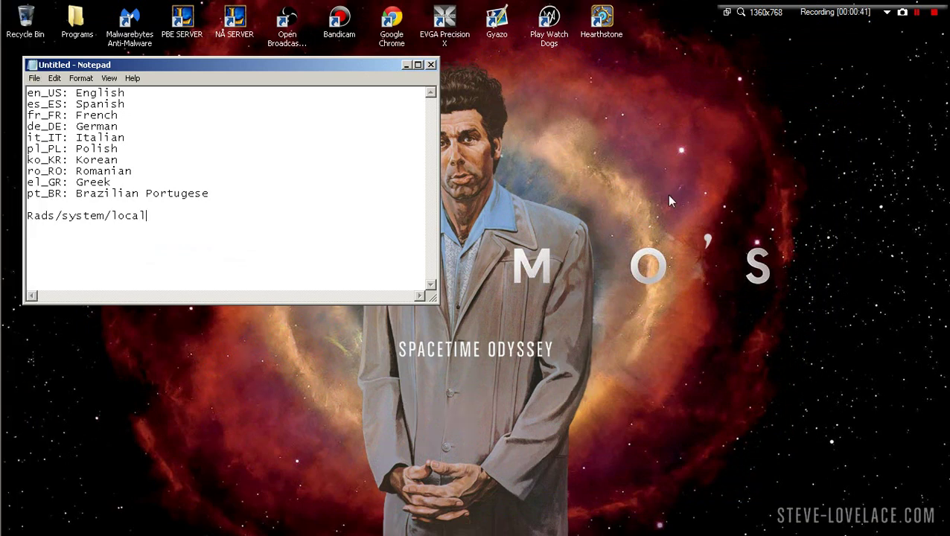
# Switch to Windows Explorer and open C:\Riot Games\League of Legends\RADS\system, keeping the language code list visible beside it
pyautogui.click(38, 490)
pyautogui.click(38, 490)
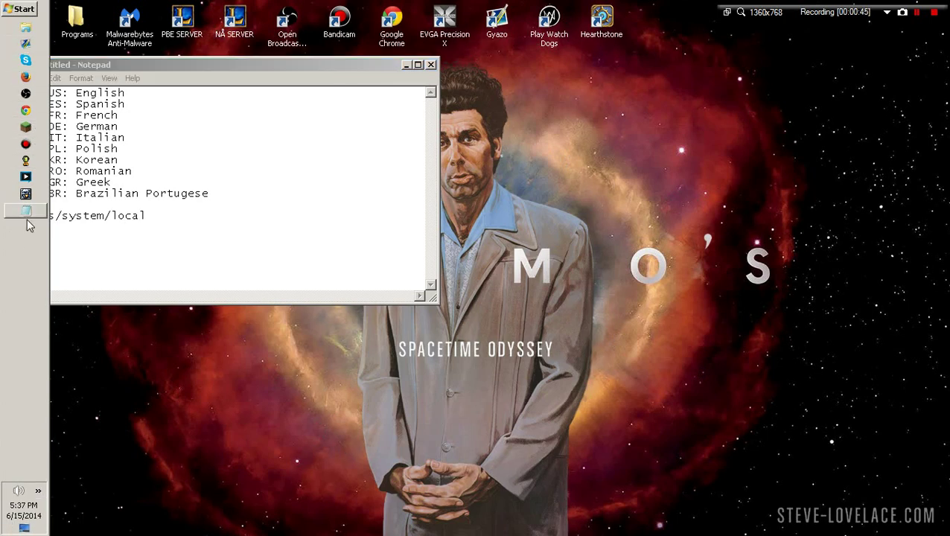
pyautogui.click(25, 28)
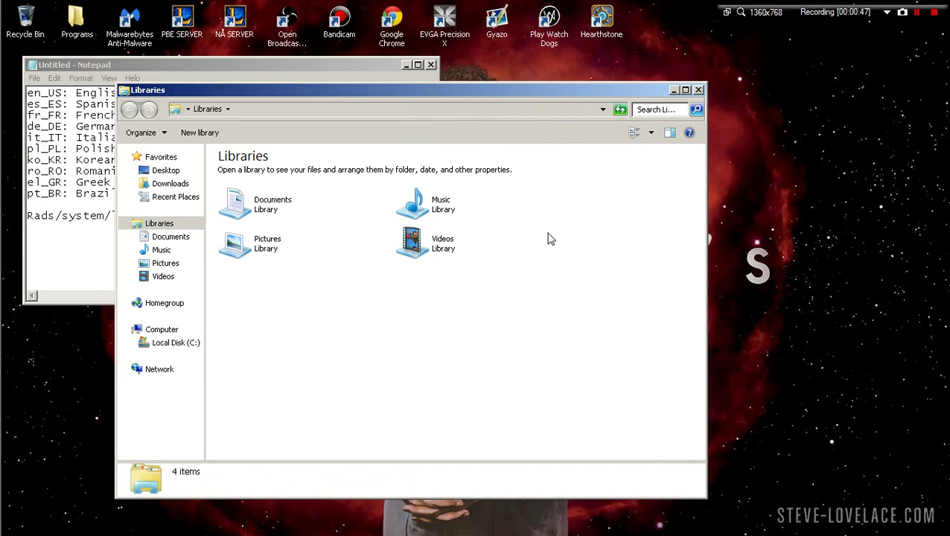
pyautogui.click(176, 344)
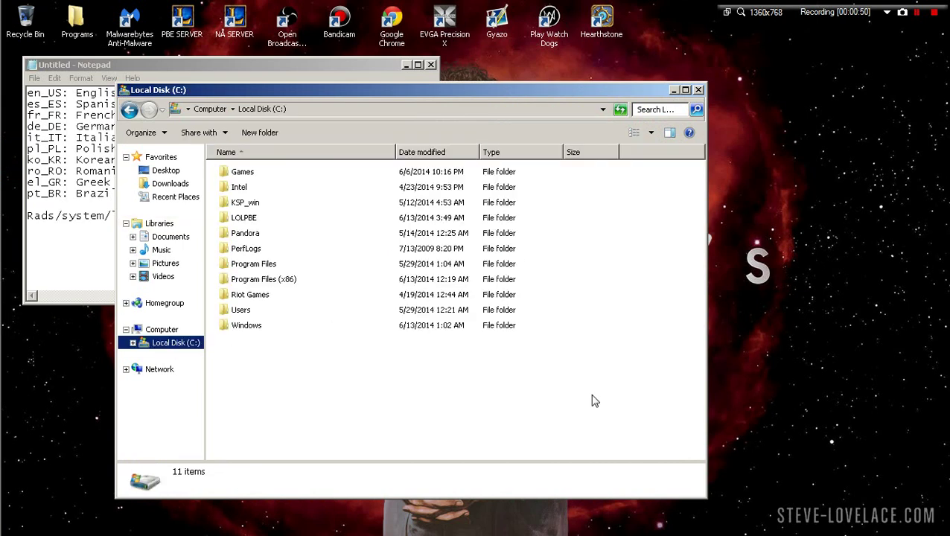
pyautogui.doubleClick(262, 297)
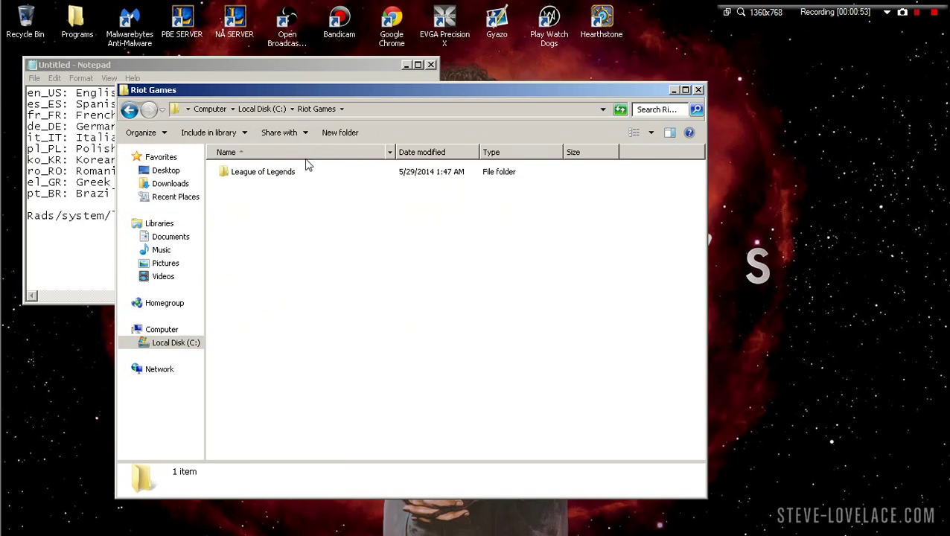
pyautogui.doubleClick(269, 176)
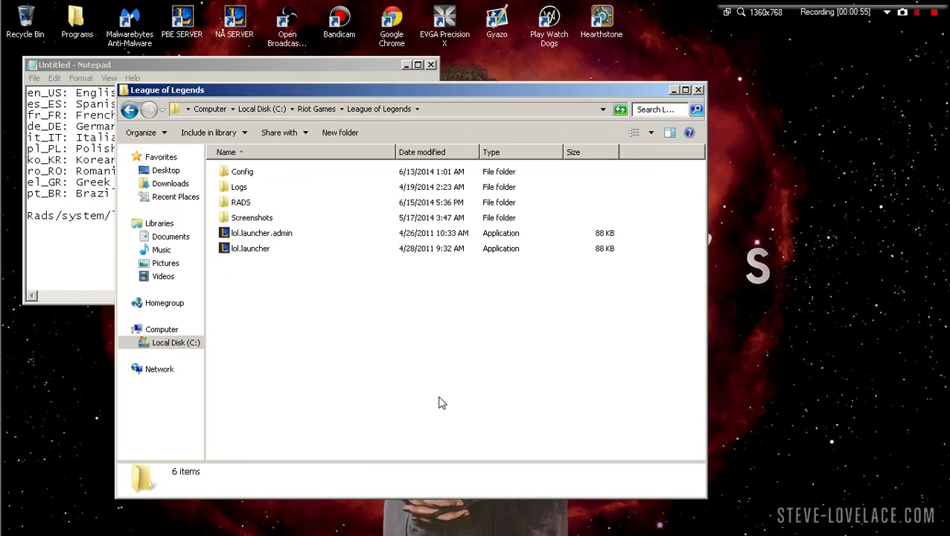
pyautogui.moveTo(268, 90); pyautogui.dragTo(397, 100)
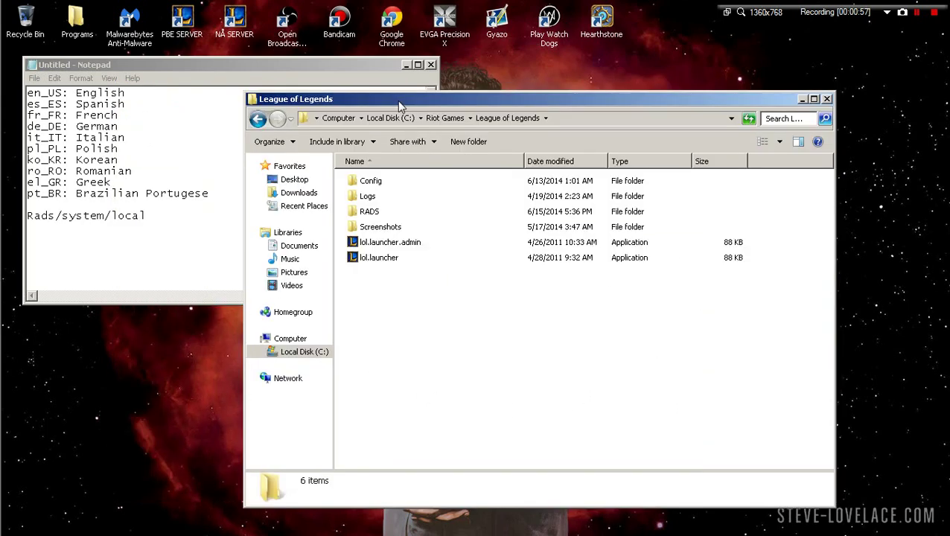
pyautogui.doubleClick(370, 212)
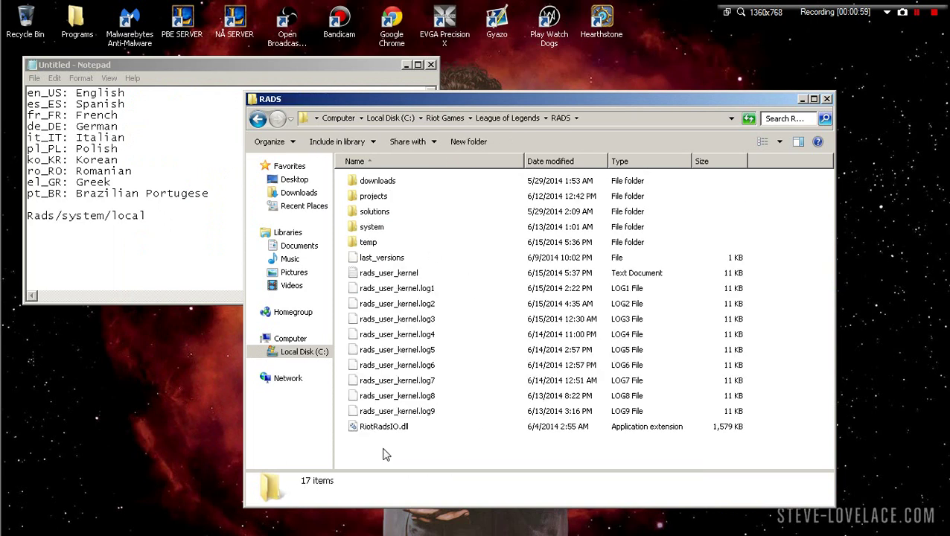
pyautogui.doubleClick(372, 226)
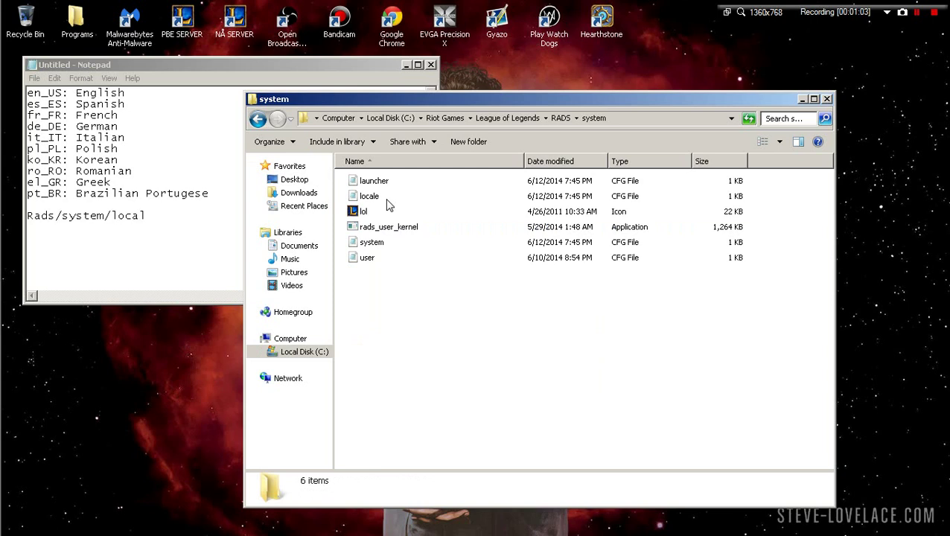
# Open the locale CFG file with Notepad and place its window so the language code list stays visible
pyautogui.doubleClick(370, 195)
pyautogui.moveTo(165, 201); pyautogui.dragTo(464, 308)
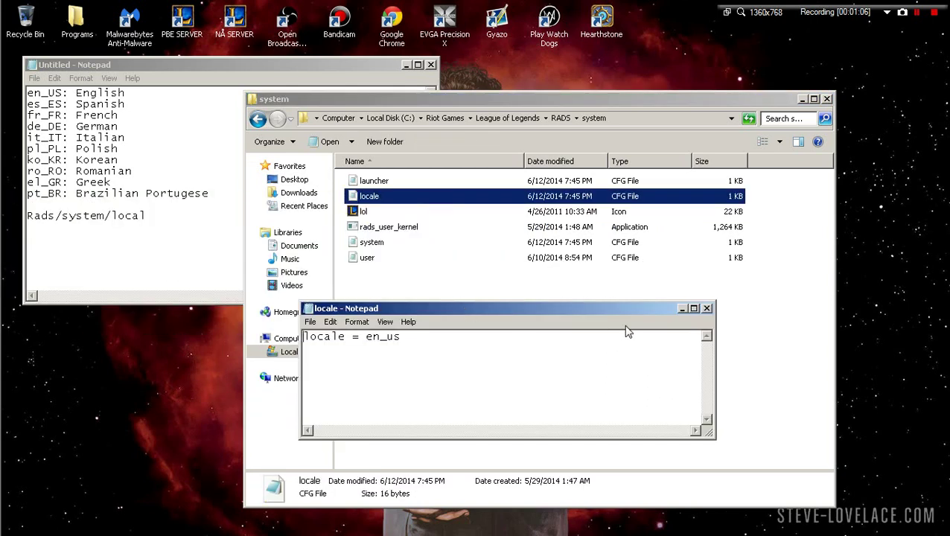
pyautogui.rightClick(373, 181)
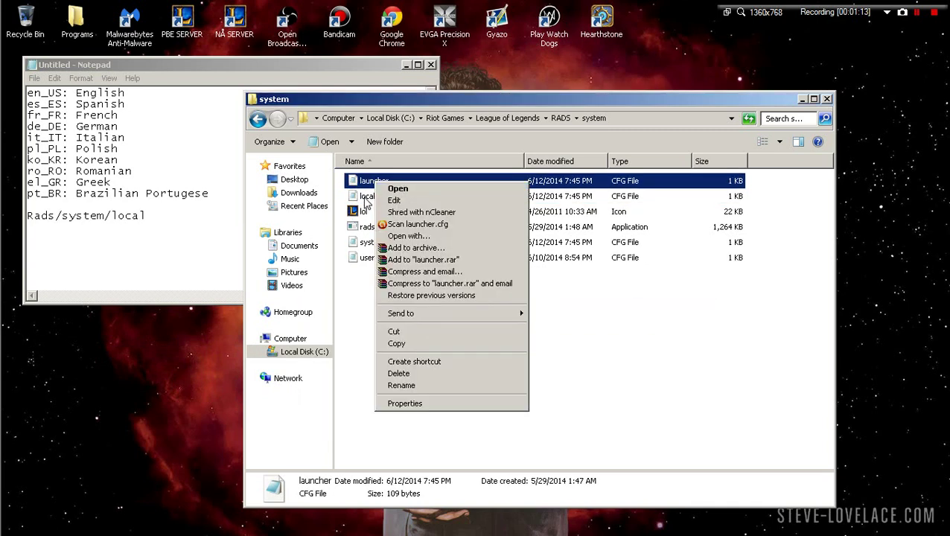
pyautogui.rightClick(366, 197)
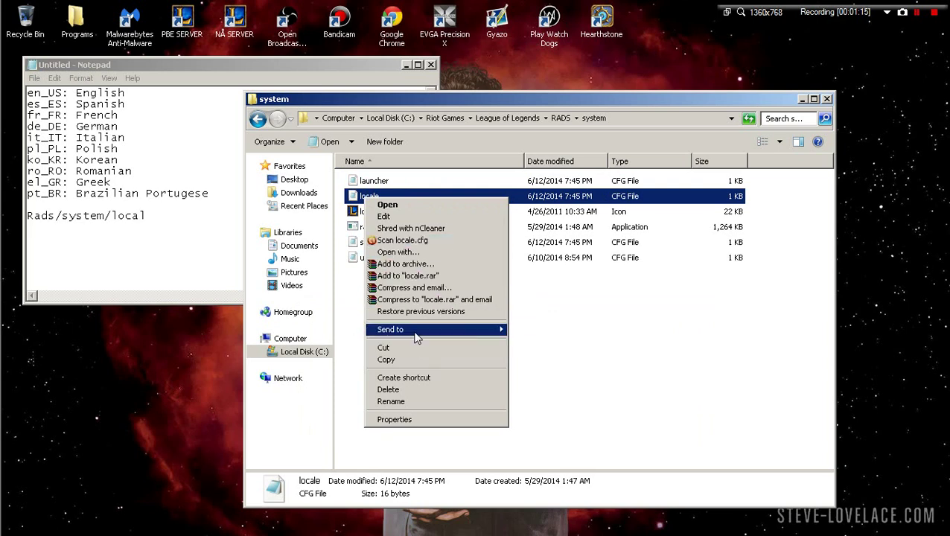
pyautogui.click(403, 256)
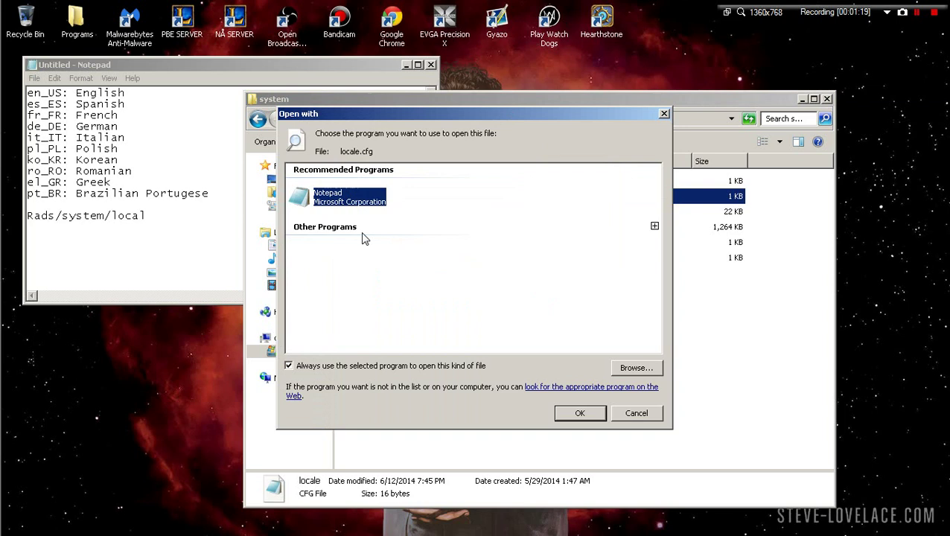
pyautogui.click(586, 415)
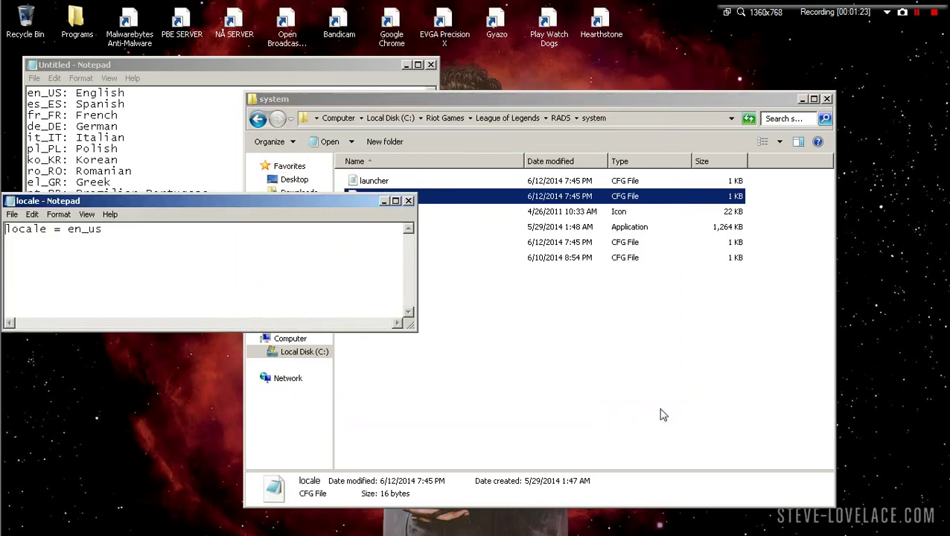
pyautogui.moveTo(350, 203); pyautogui.dragTo(588, 324)
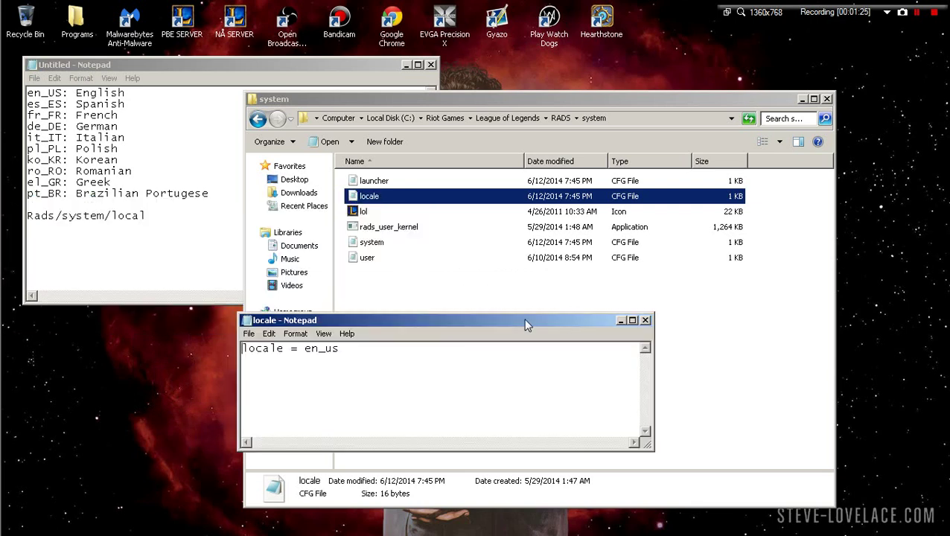
pyautogui.moveTo(421, 325); pyautogui.dragTo(452, 315)
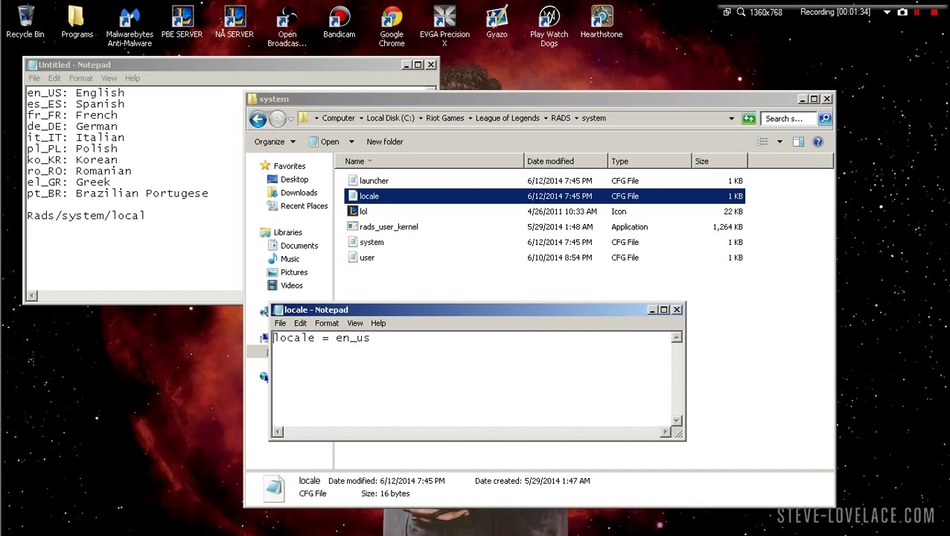
# Replace the en_us value in the locale file with ko_KR, copied from the language code list
pyautogui.moveTo(371, 337); pyautogui.dragTo(336, 338)
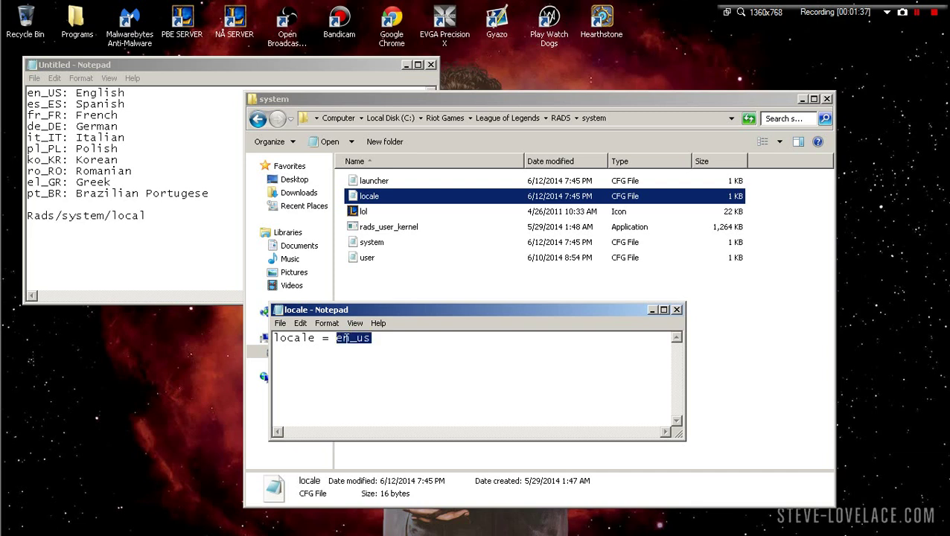
pyautogui.press('BackSpace')
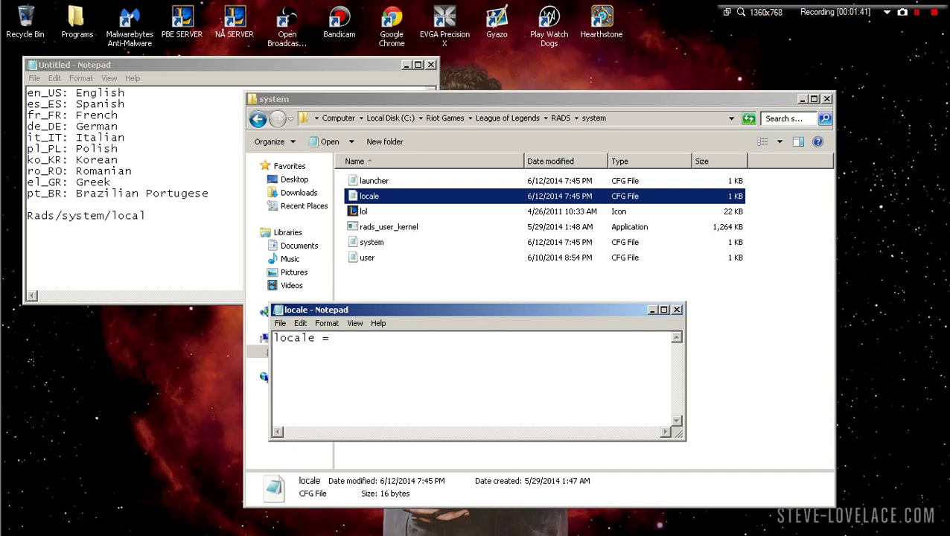
pyautogui.moveTo(64, 159); pyautogui.dragTo(28, 160)
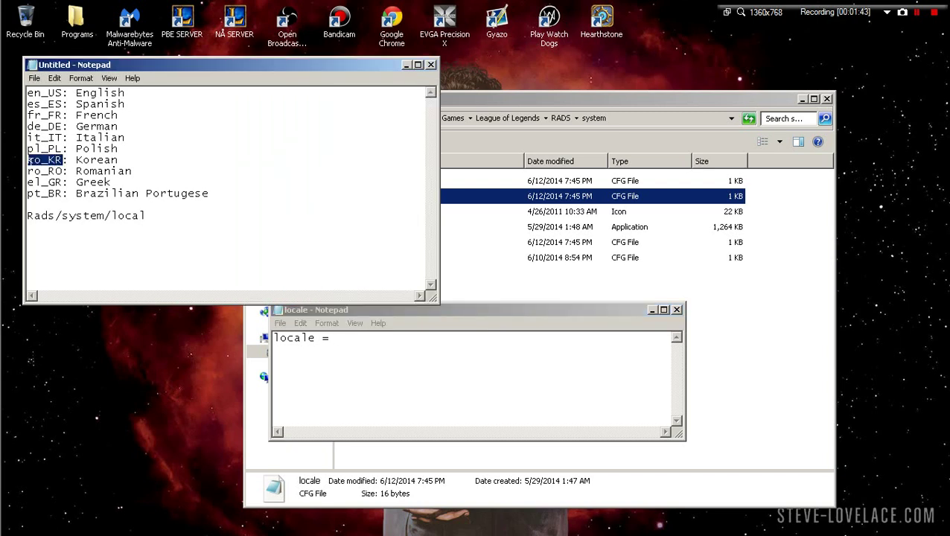
pyautogui.rightClick(33, 163)
pyautogui.click(55, 198)
pyautogui.click(376, 350)
pyautogui.rightClick(352, 338)
pyautogui.click(399, 388)
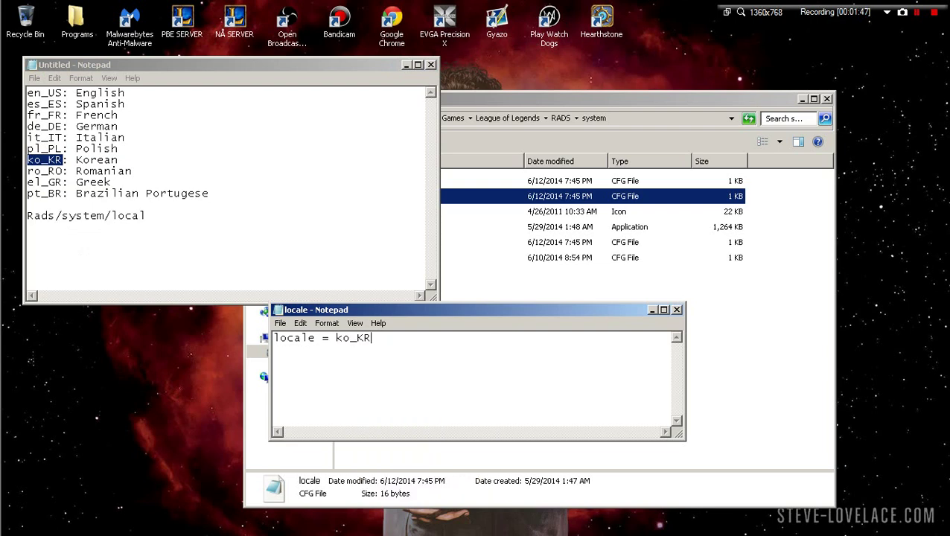
# Save and close the edited locale file, and close the system folder and the leftover locale window
pyautogui.click(677, 309)
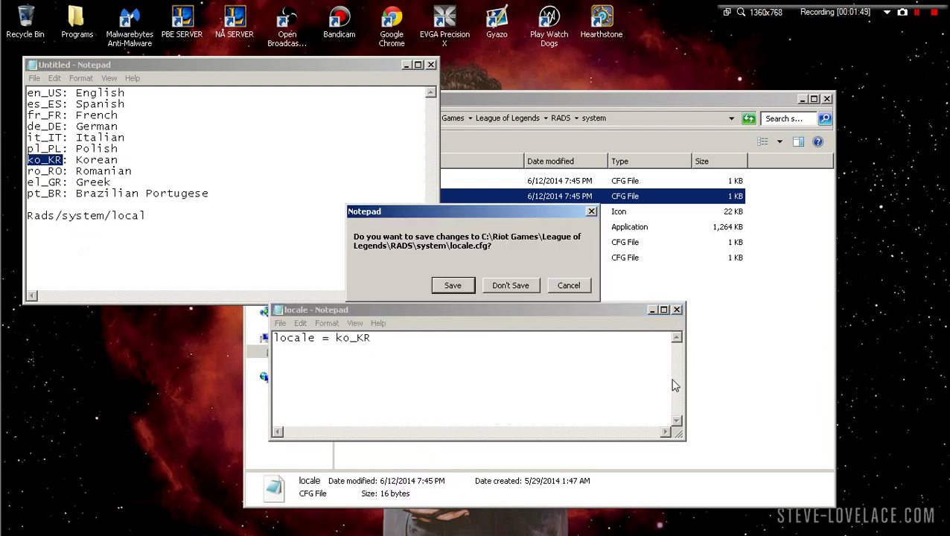
pyautogui.click(451, 283)
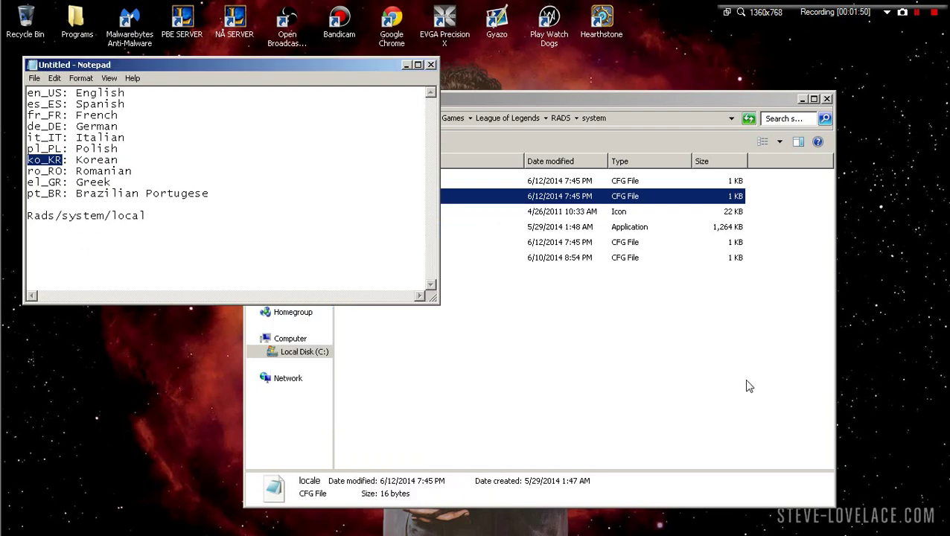
pyautogui.click(828, 100)
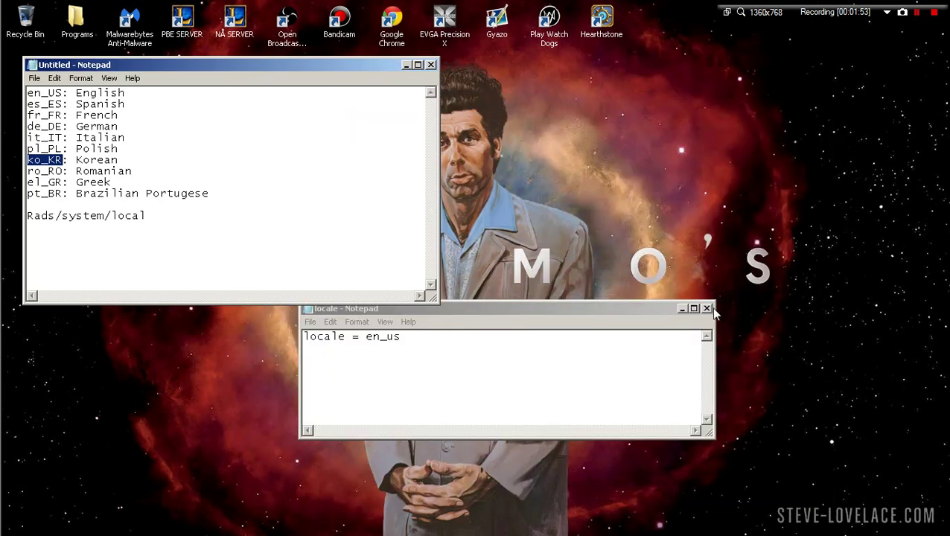
pyautogui.click(707, 311)
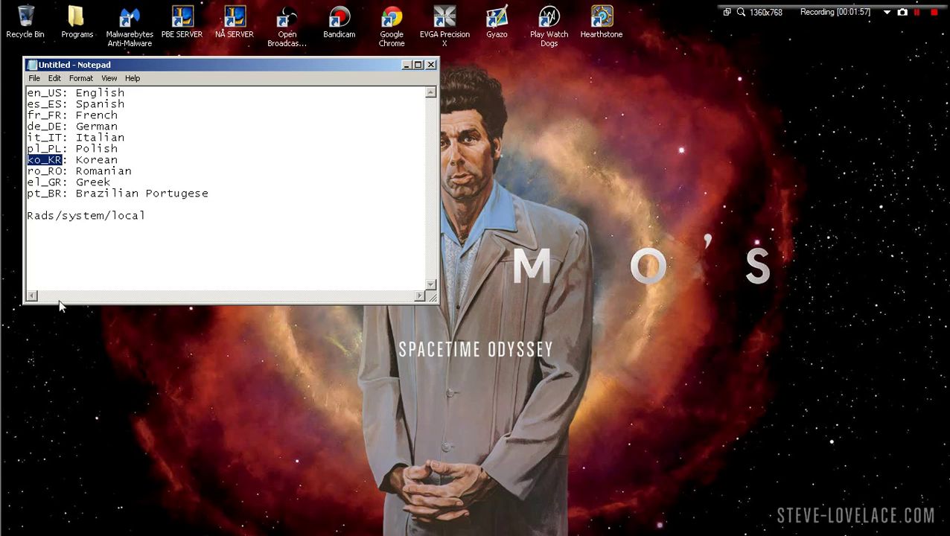
# Start League of Legends from the NA SERVER shortcut and log in to the client with the account password
pyautogui.doubleClick(233, 23)
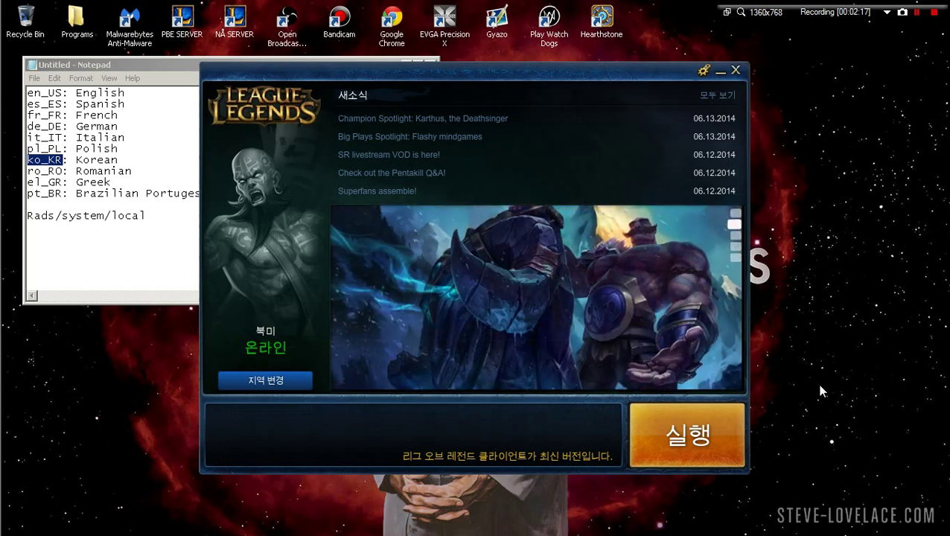
pyautogui.click(698, 439)
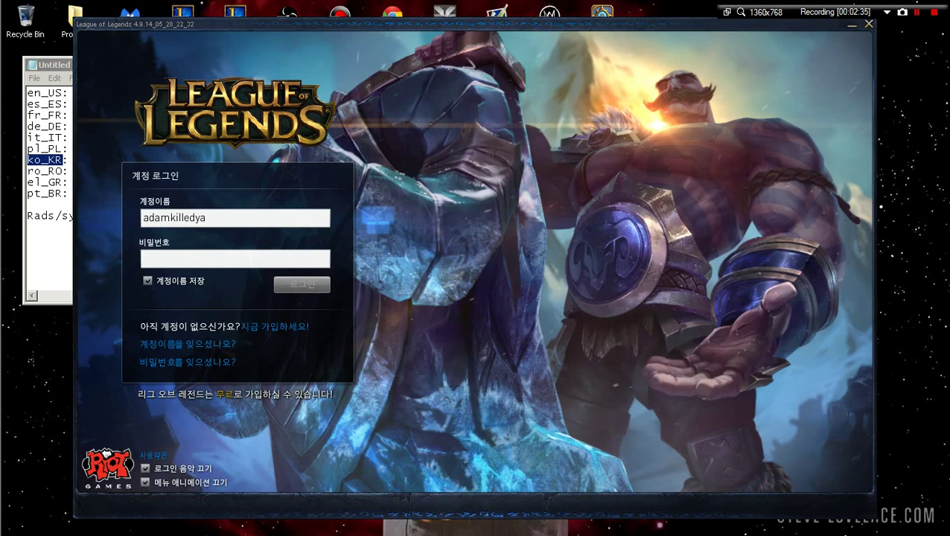
pyautogui.write('***********')
pyautogui.press('Return')
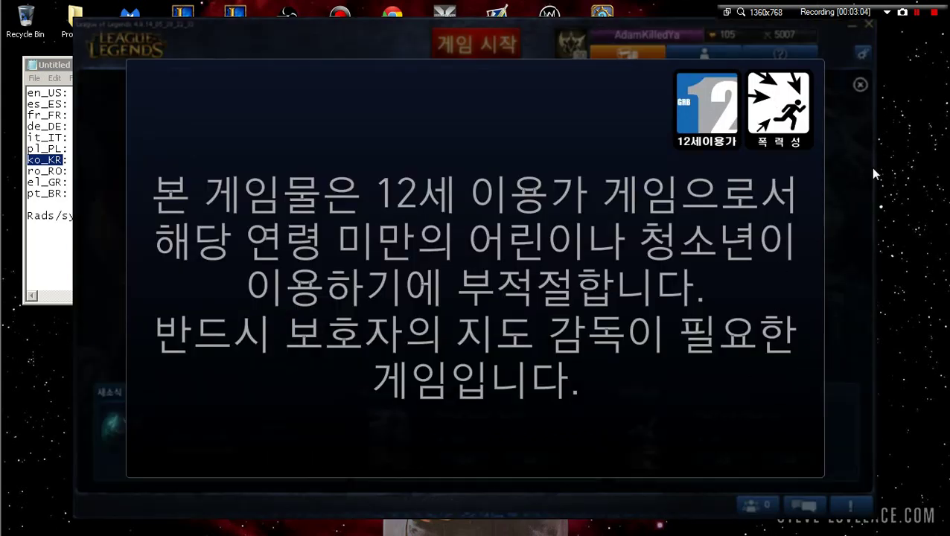
# Dismiss the promotional page after login and show the friends list in the Korean client
pyautogui.click(860, 86)
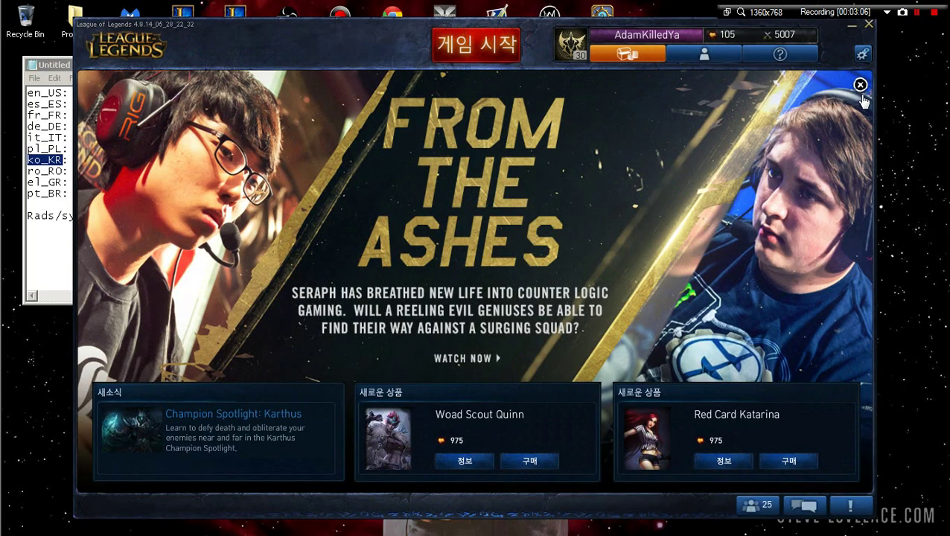
pyautogui.click(860, 85)
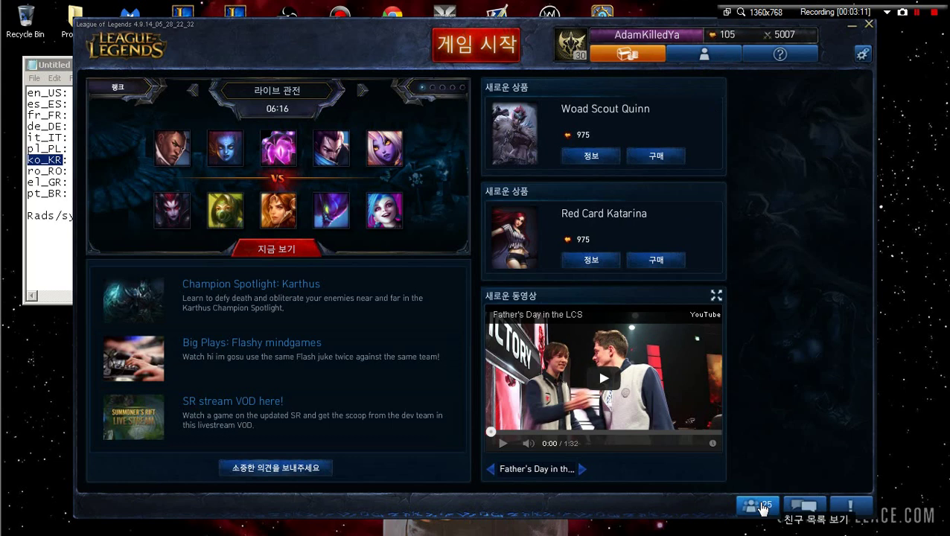
pyautogui.click(755, 505)
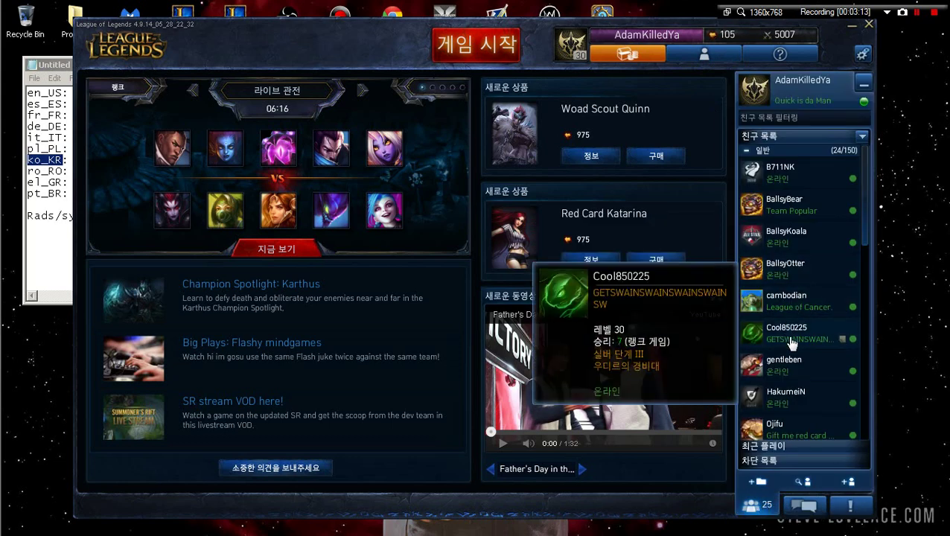
pyautogui.moveTo(786, 374)
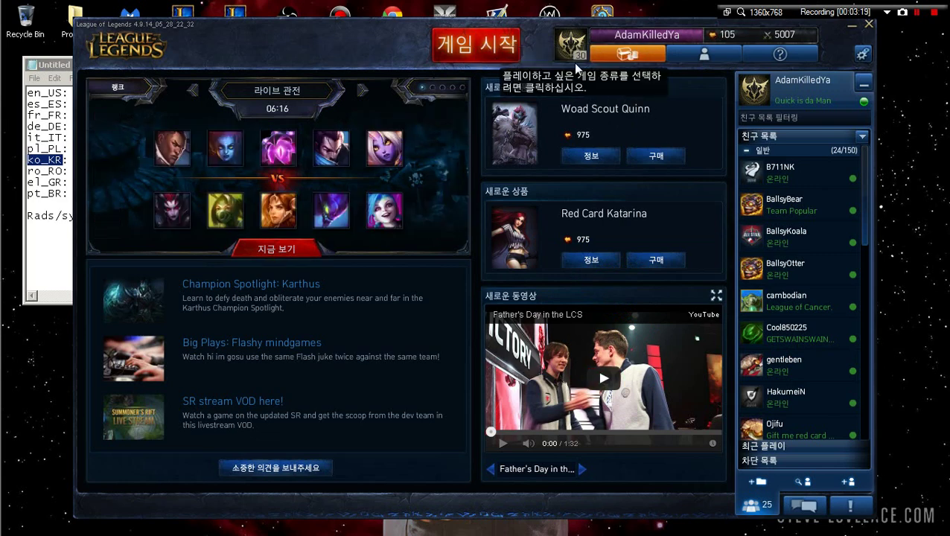
# Create a custom game on the preselected Summoner's Rift map with a game password, and start champion select despite the IP warning
pyautogui.click(477, 43)
pyautogui.click(305, 170)
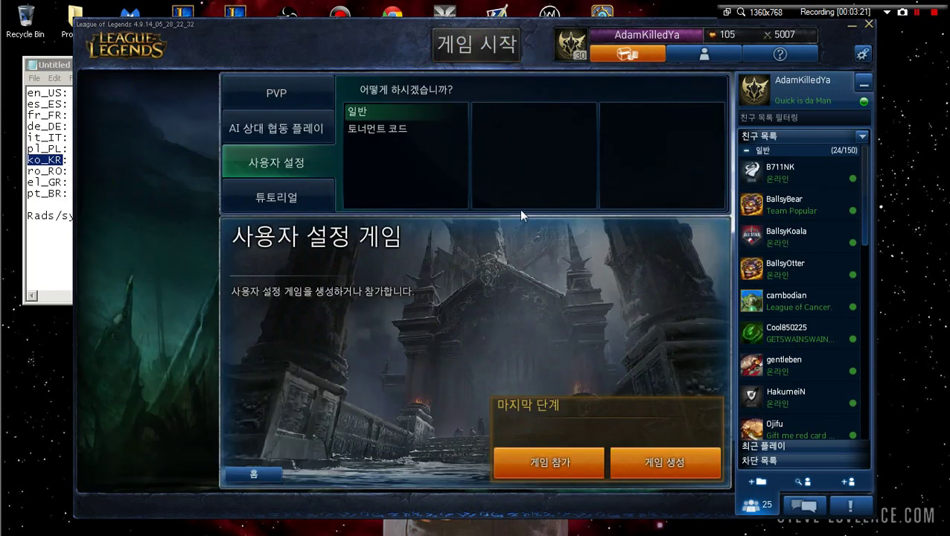
pyautogui.click(664, 466)
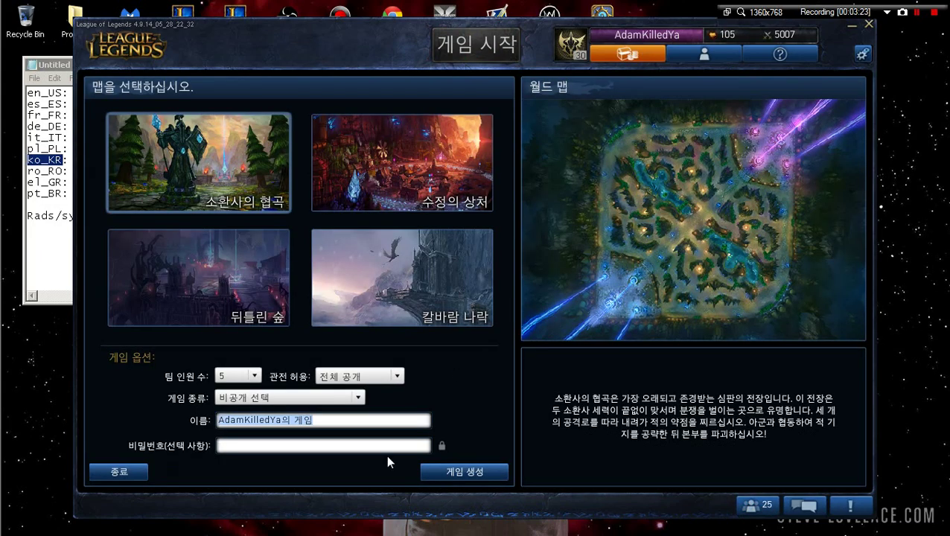
pyautogui.click(388, 446)
pyautogui.write('******')
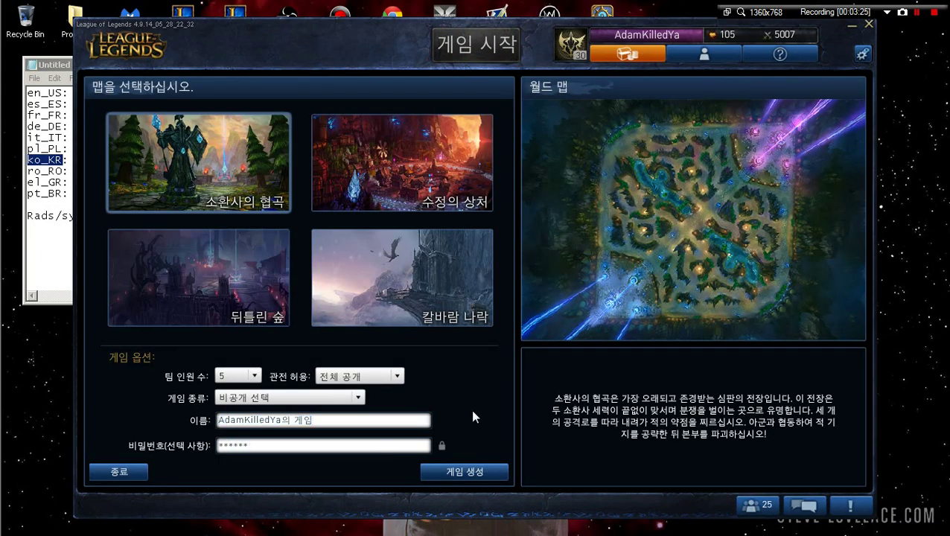
pyautogui.click(466, 472)
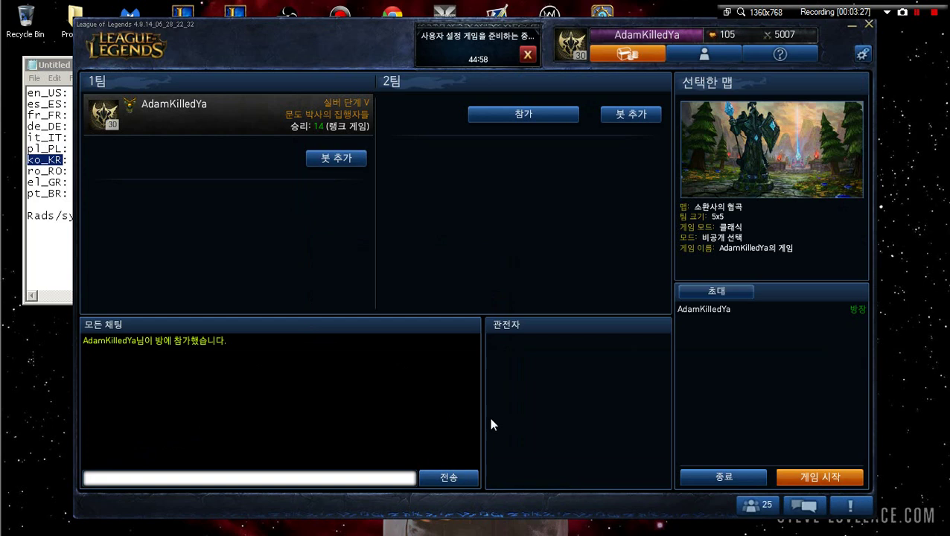
pyautogui.click(821, 477)
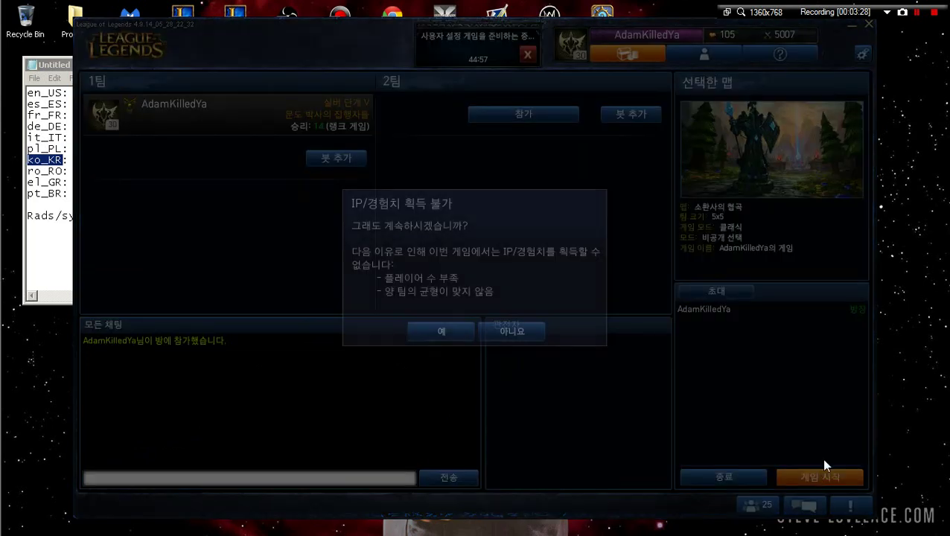
pyautogui.click(438, 332)
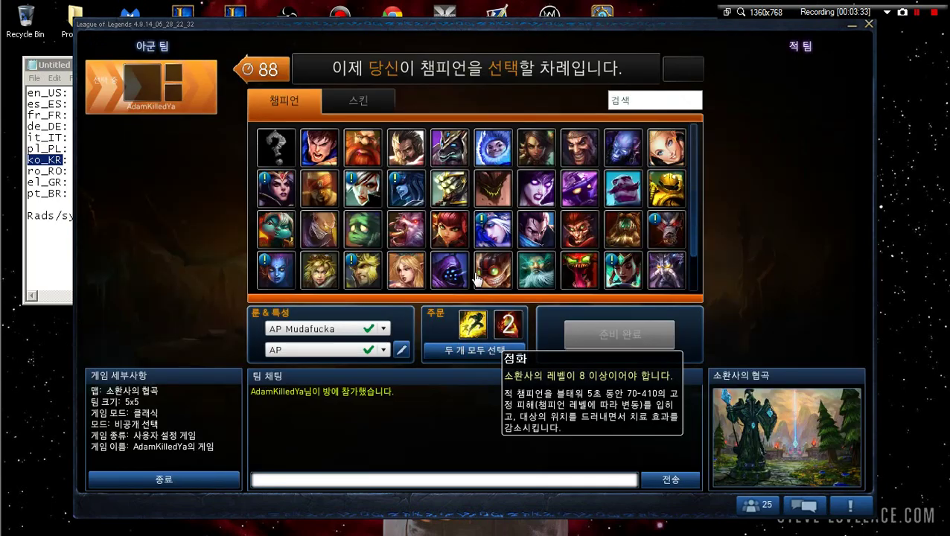
# Select several champions, including Garen, Karthus, Kassadin, Lux and Braum, and examine their Korean names and ability descriptions
pyautogui.click(318, 154)
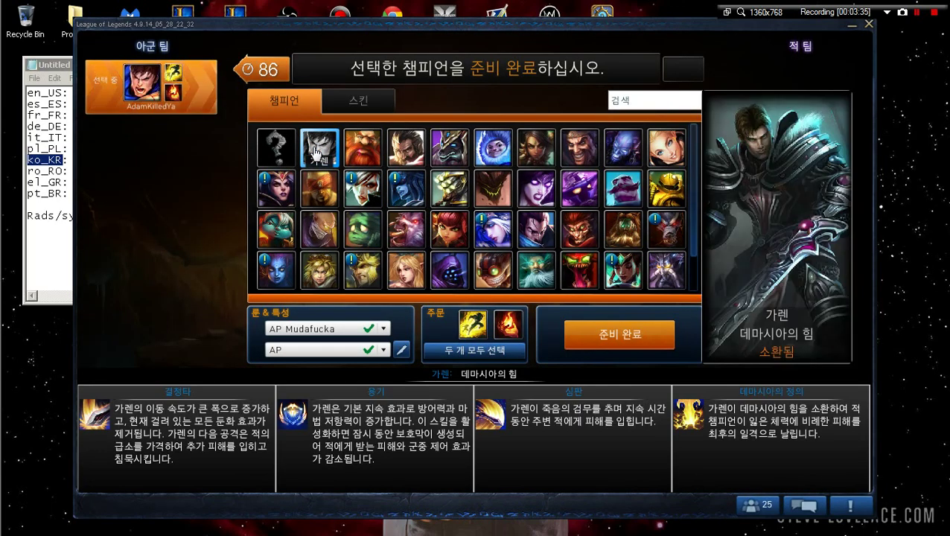
pyautogui.click(559, 210)
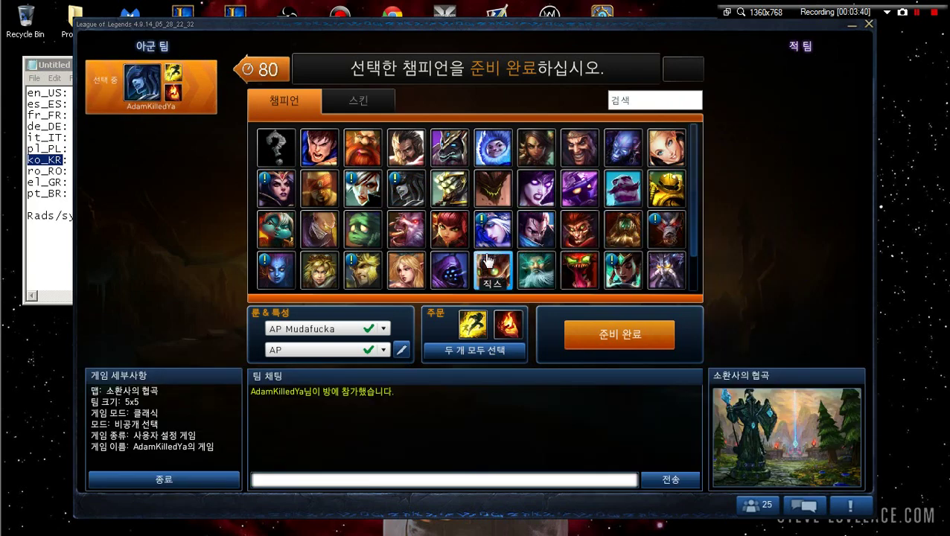
pyautogui.scroll(-1, 488, 261)
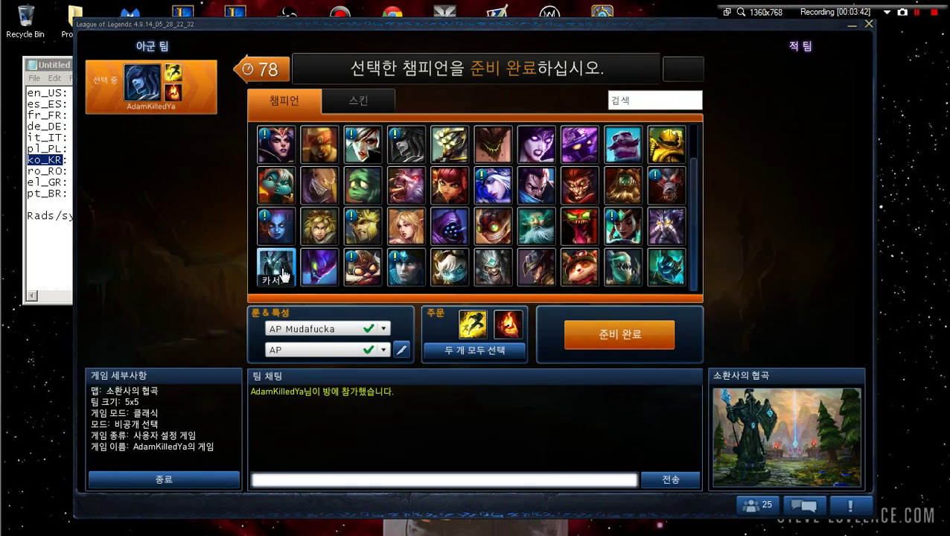
pyautogui.click(279, 270)
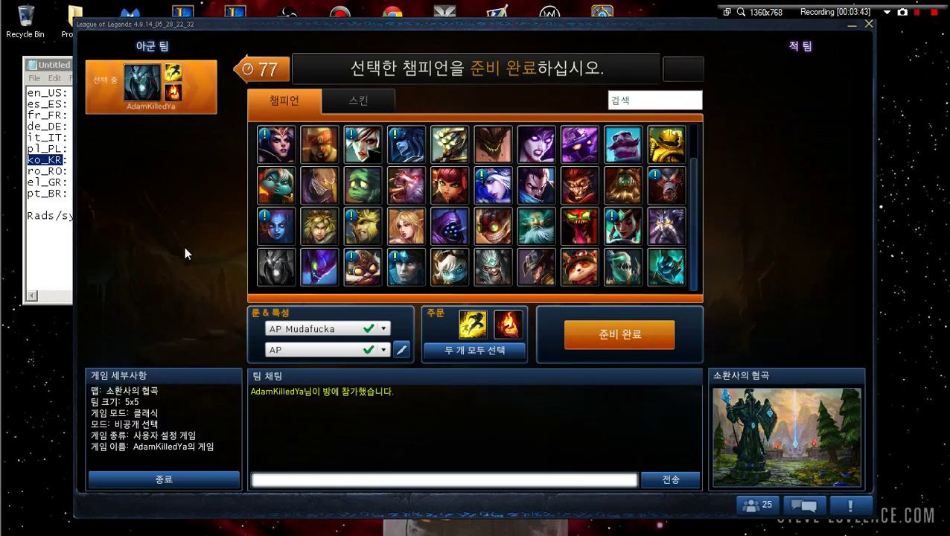
pyautogui.click(659, 227)
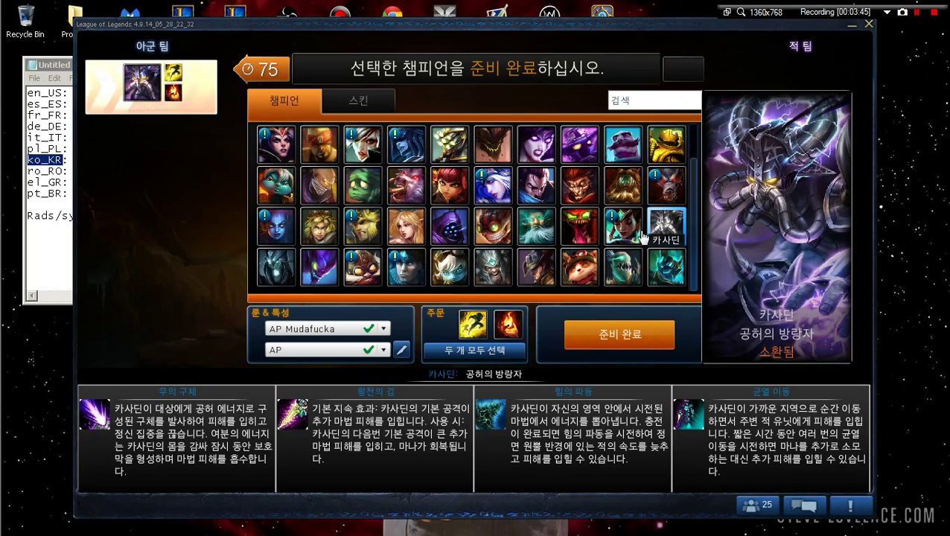
pyautogui.click(407, 237)
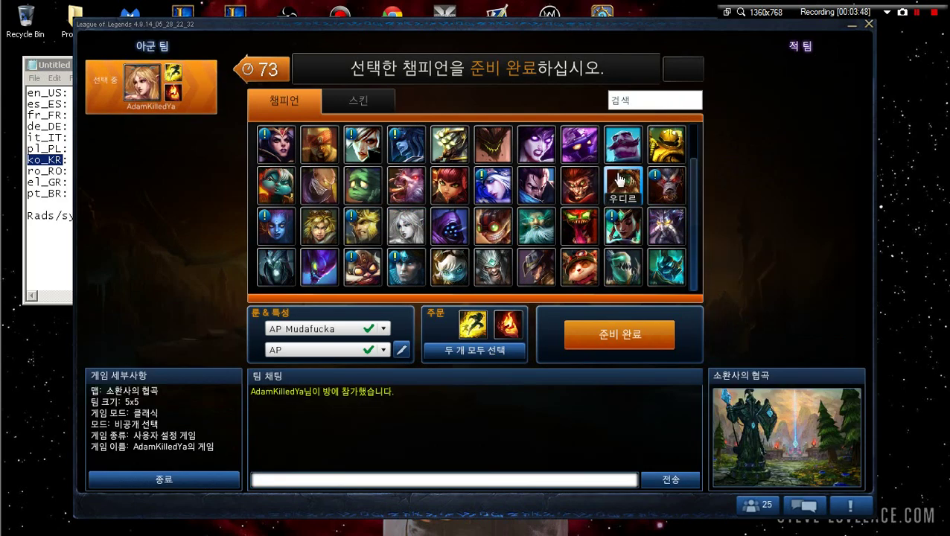
pyautogui.click(624, 149)
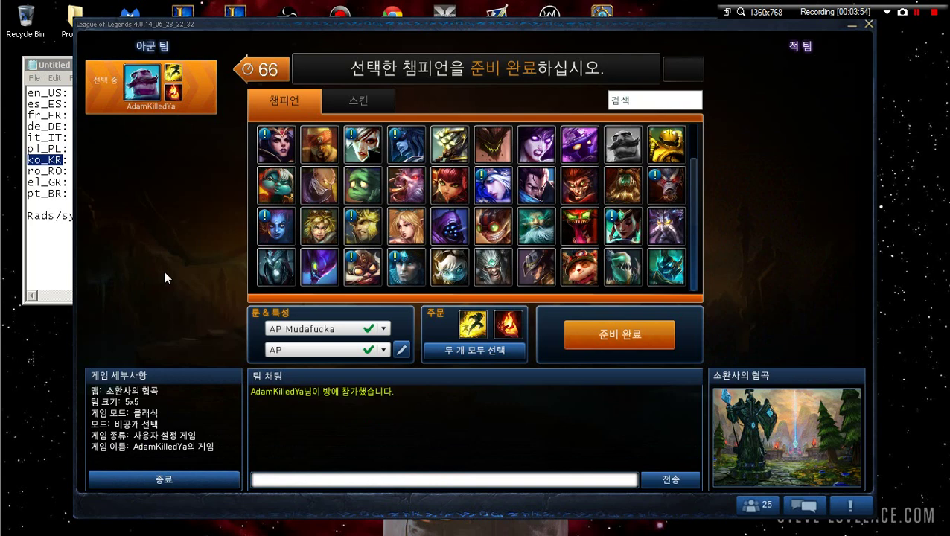
pyautogui.moveTo(549, 264)
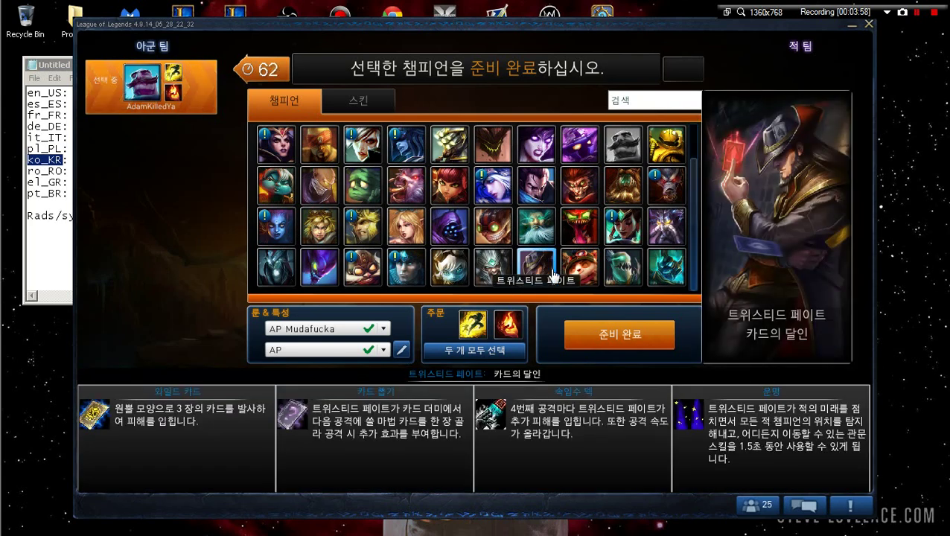
# Select the en_US code in the Notepad language list, and exit the League of Legends client
pyautogui.click(52, 223)
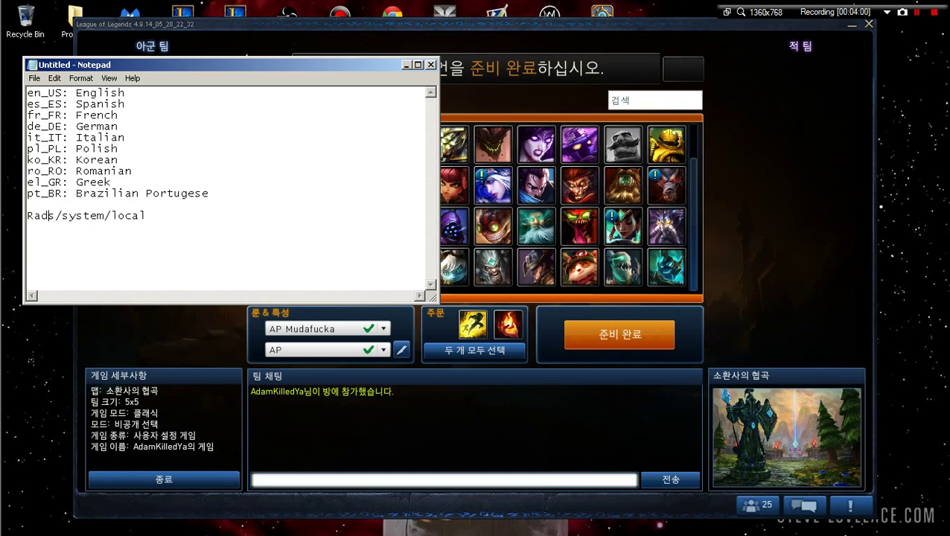
pyautogui.moveTo(62, 92); pyautogui.dragTo(28, 92)
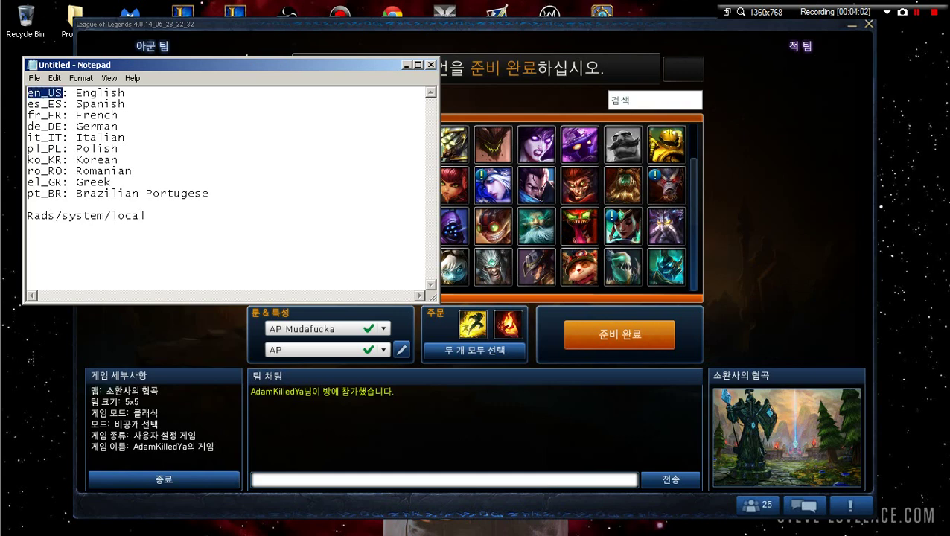
pyautogui.click(618, 43)
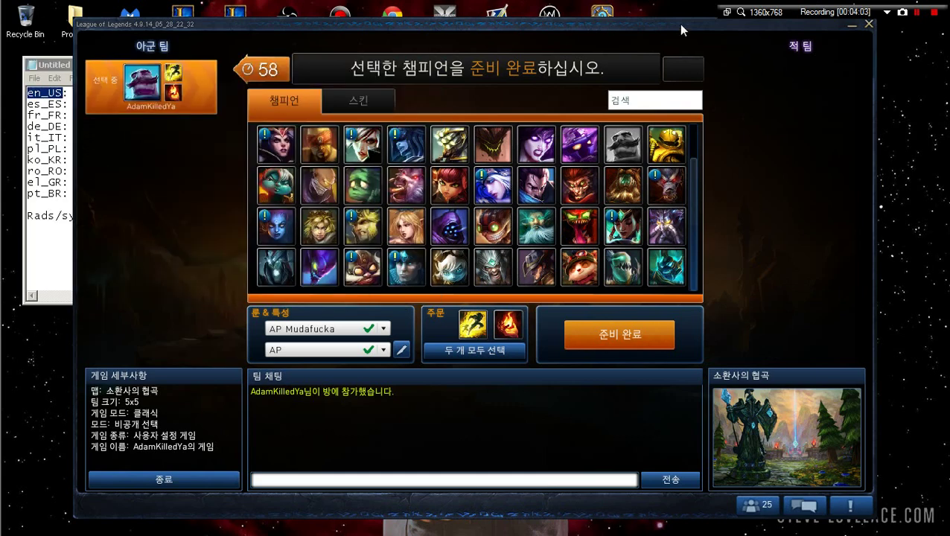
pyautogui.click(868, 28)
pyautogui.click(440, 293)
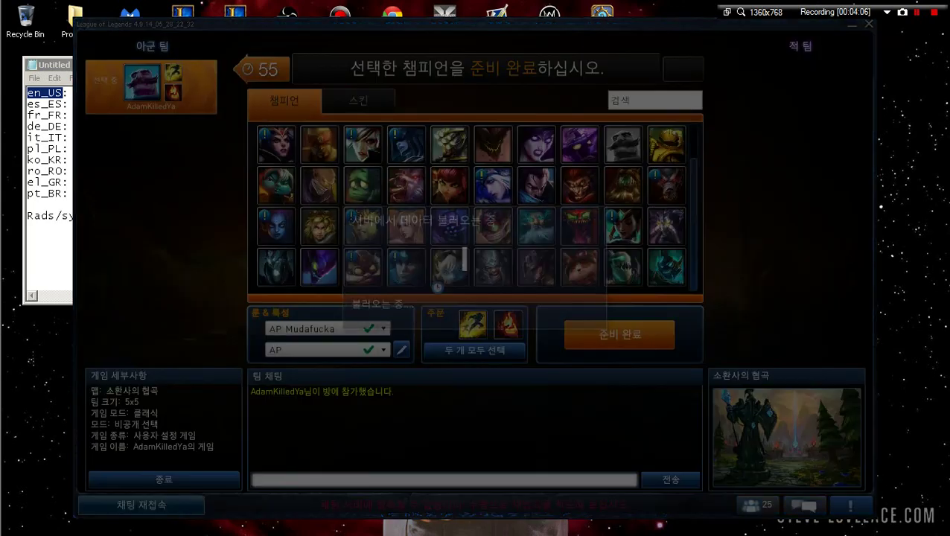
# Open the locale file from the Riot Games > League of Legends > RADS > system folder on Local Disk (C:)
pyautogui.moveTo(2, 414)
pyautogui.click(24, 28)
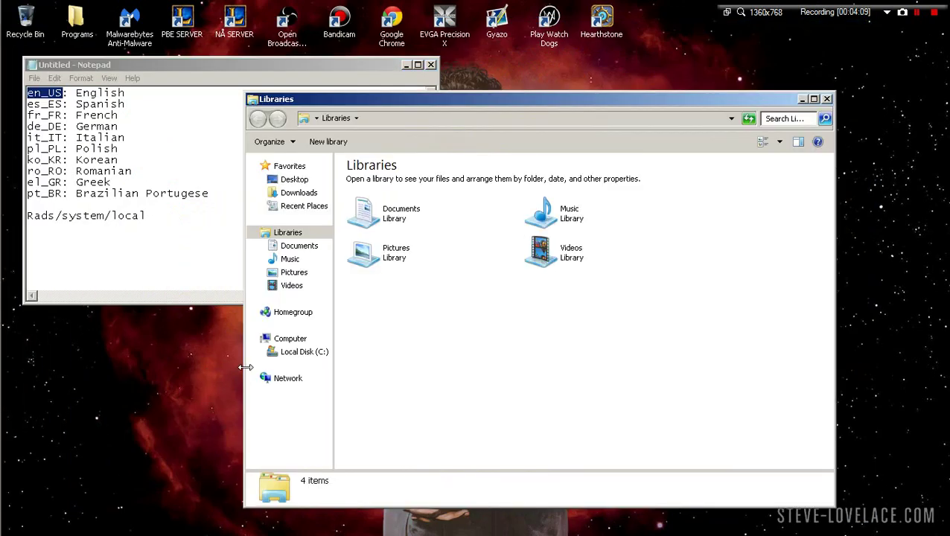
pyautogui.click(292, 353)
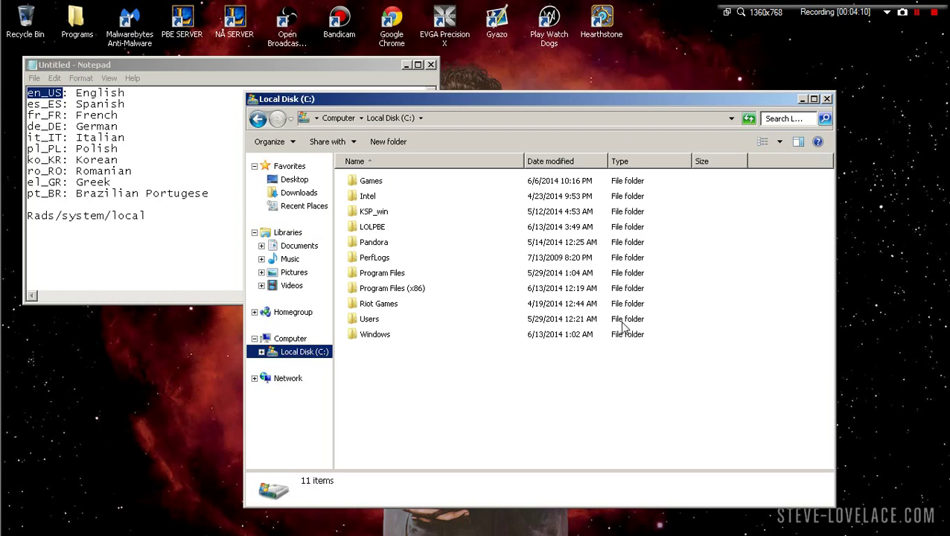
pyautogui.doubleClick(385, 305)
pyautogui.doubleClick(377, 184)
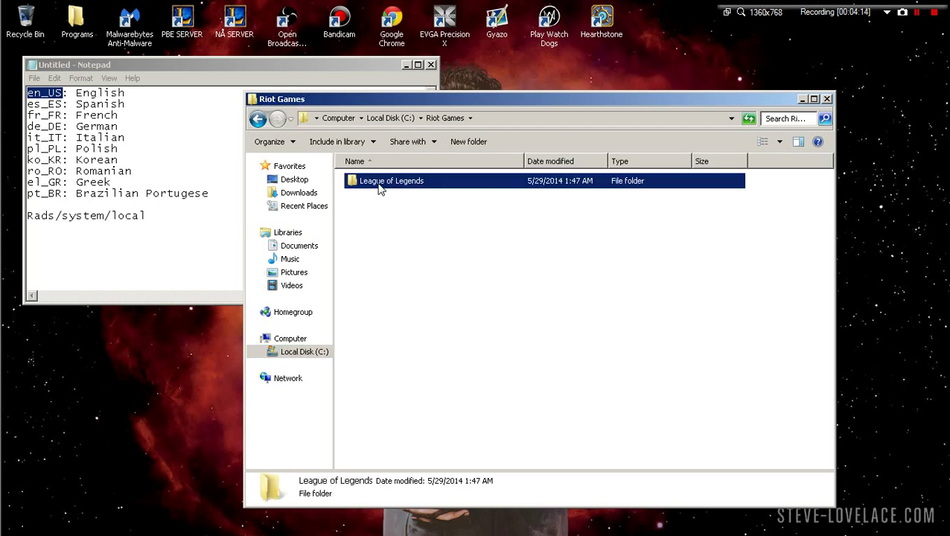
pyautogui.doubleClick(376, 213)
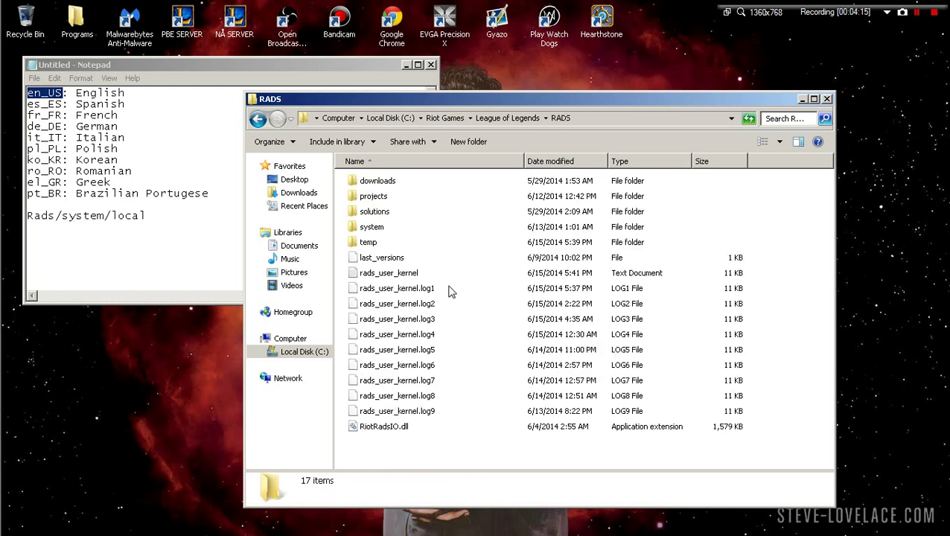
pyautogui.doubleClick(383, 244)
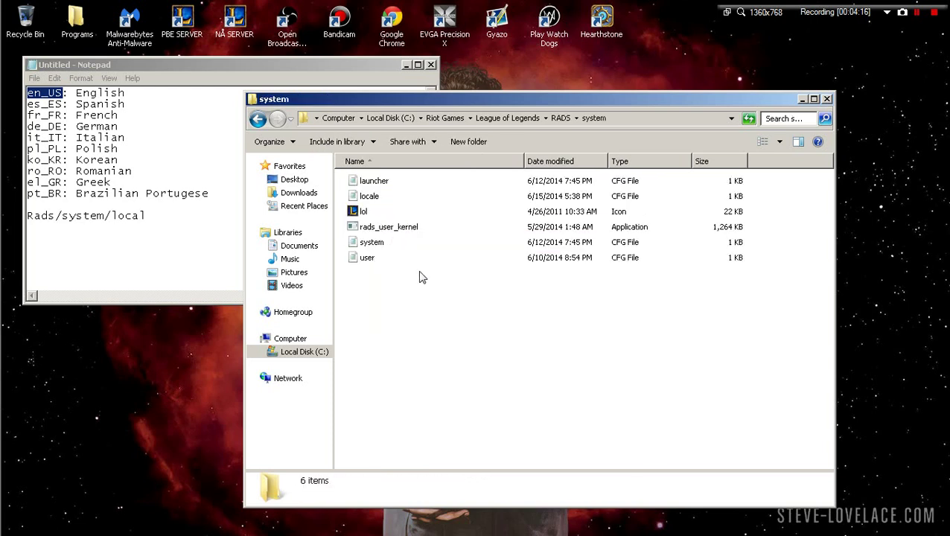
pyautogui.doubleClick(369, 196)
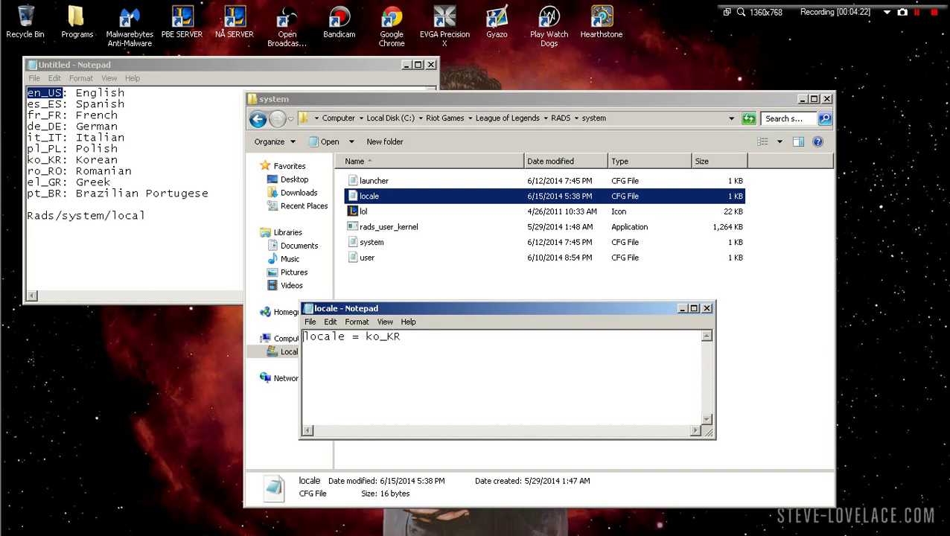
# Replace the ko_KR value in the locale file with en_US, copied from the language code list
pyautogui.moveTo(400, 337); pyautogui.dragTo(367, 336)
pyautogui.press('BackSpace')
pyautogui.rightClick(59, 93)
pyautogui.click(145, 133)
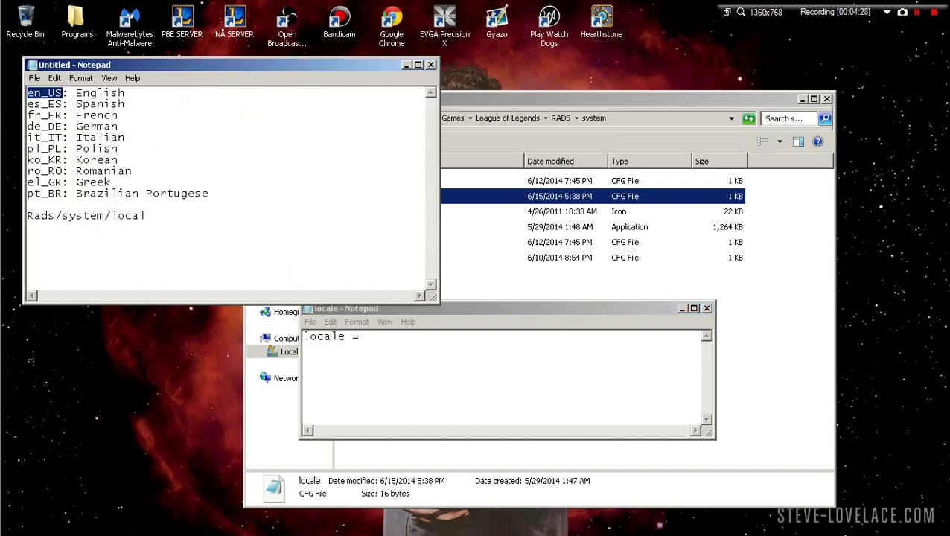
pyautogui.rightClick(422, 350)
pyautogui.click(376, 341)
pyautogui.rightClick(391, 343)
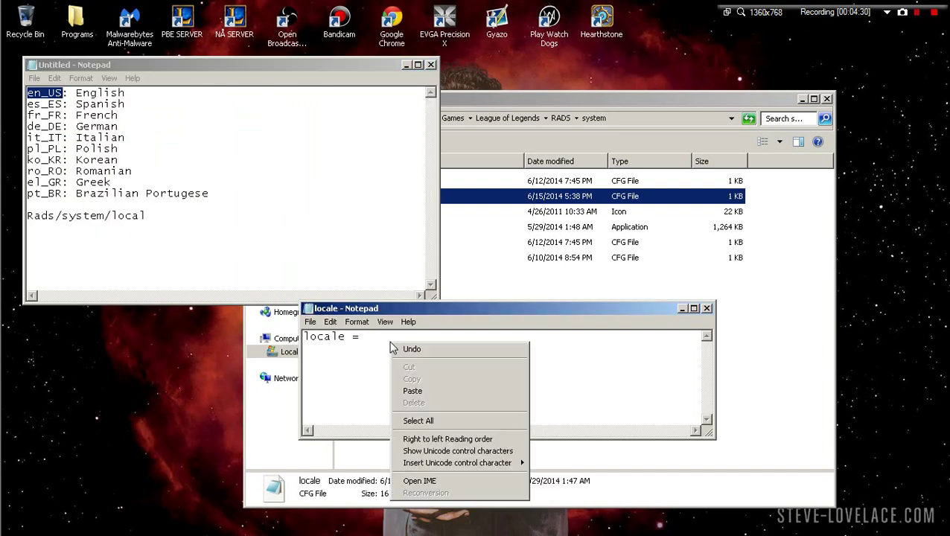
pyautogui.click(429, 390)
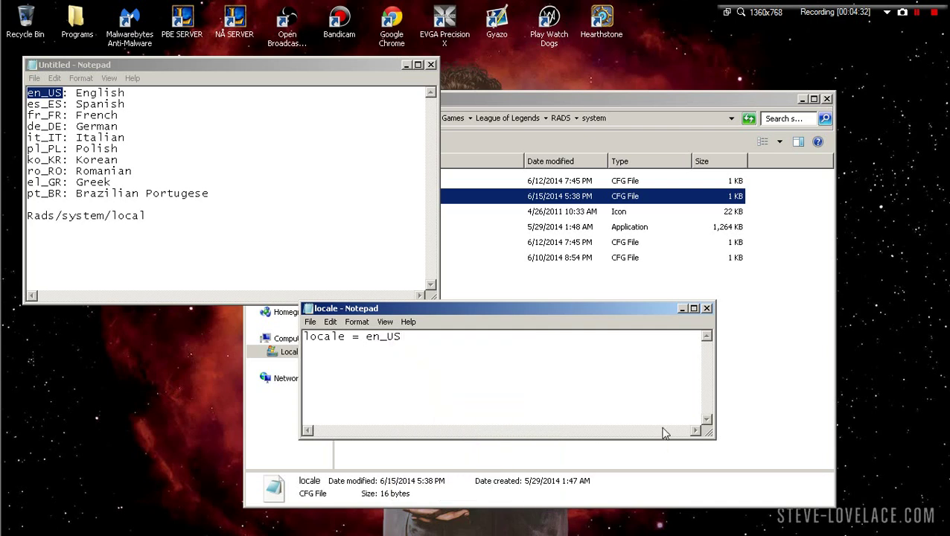
# Save and close the edited locale file, and close the system folder window
pyautogui.click(707, 308)
pyautogui.click(454, 289)
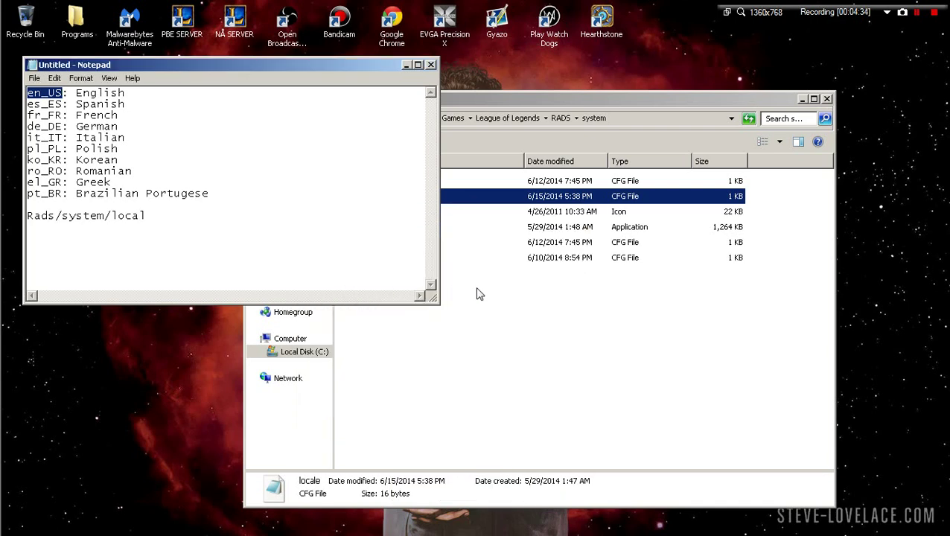
pyautogui.click(430, 65)
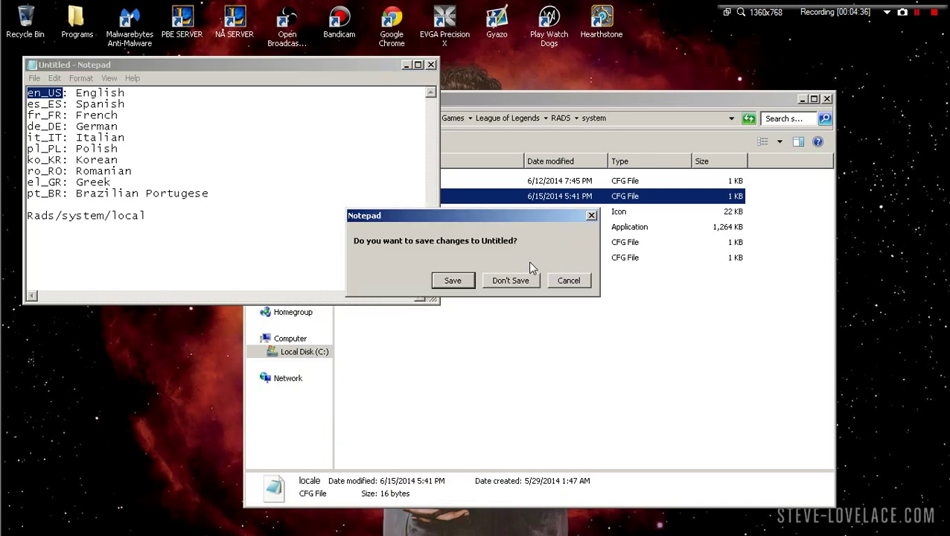
pyautogui.click(591, 215)
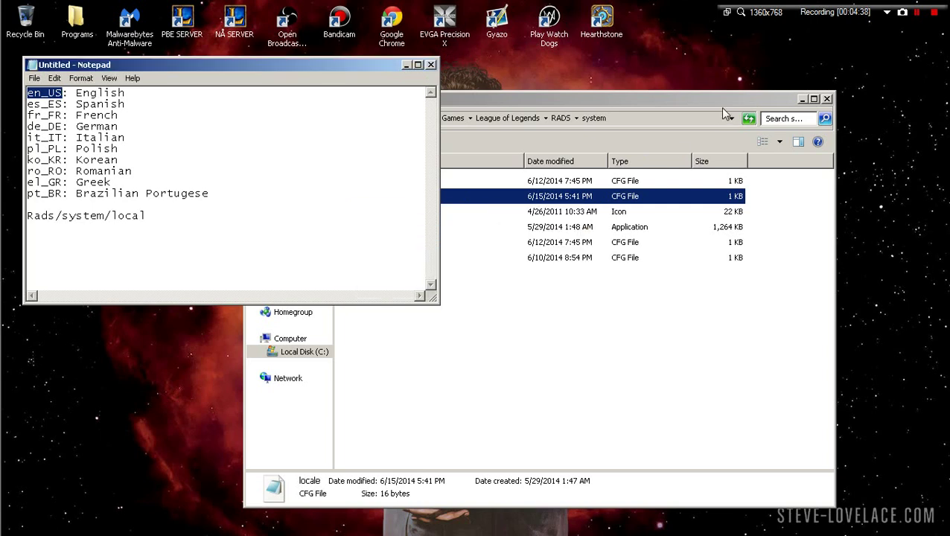
pyautogui.click(786, 102)
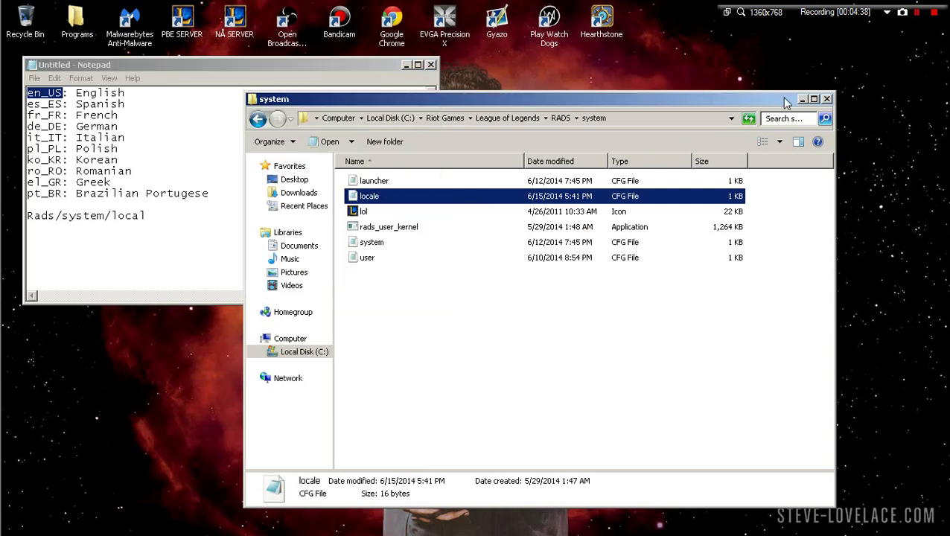
pyautogui.click(825, 99)
# Launch League of Legends from the NA SERVER shortcut to check the login screen's language, and close the client
pyautogui.click(237, 29)
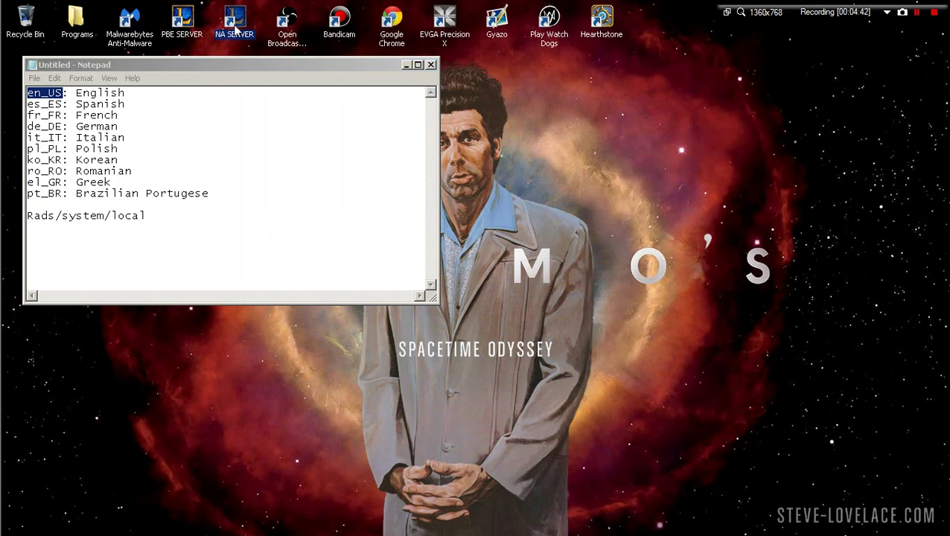
pyautogui.doubleClick(237, 30)
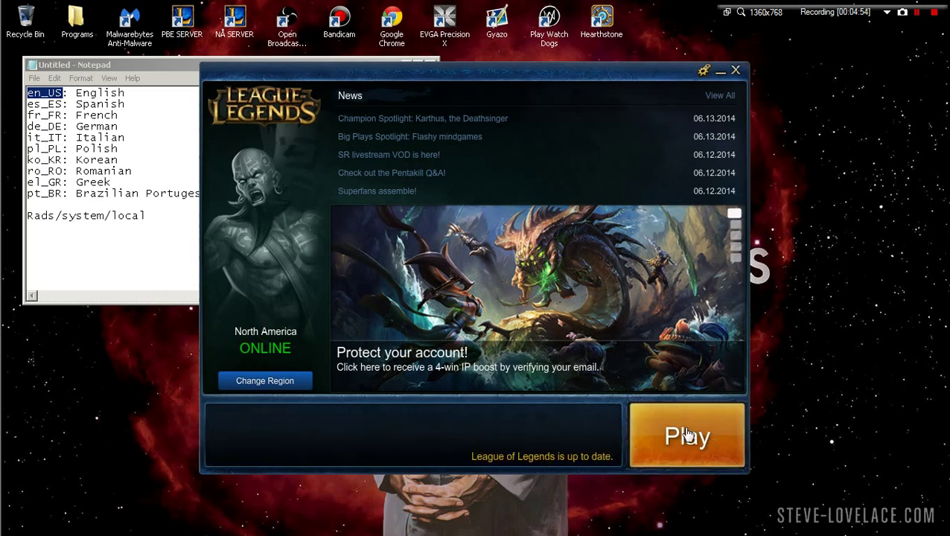
pyautogui.click(685, 436)
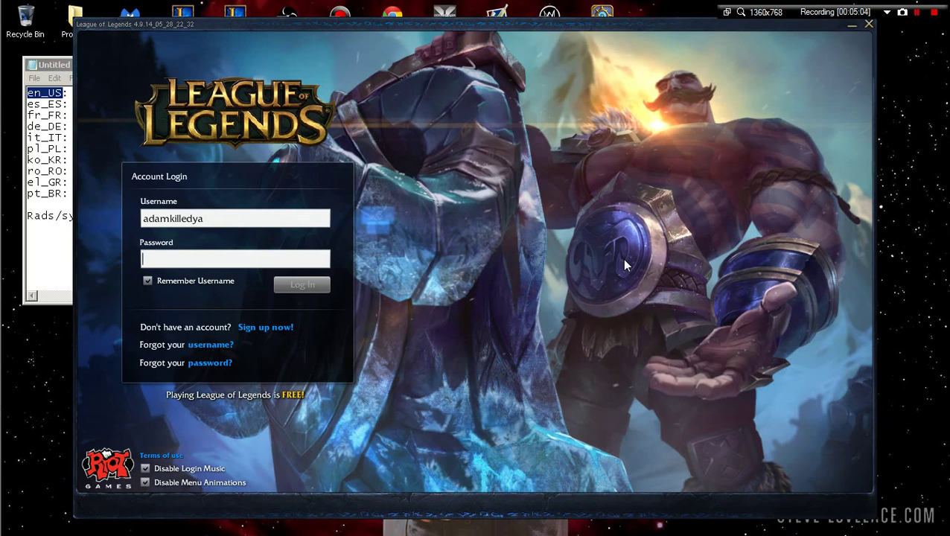
pyautogui.click(869, 24)
# Launch the PBE client from the PBE SERVER shortcut, view its login screen, and close it
pyautogui.doubleClick(181, 21)
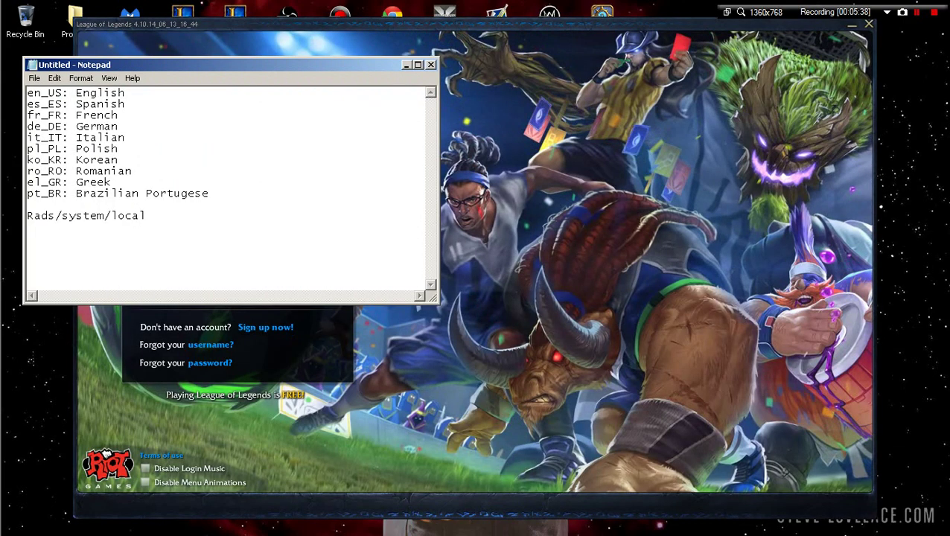
pyautogui.click(486, 344)
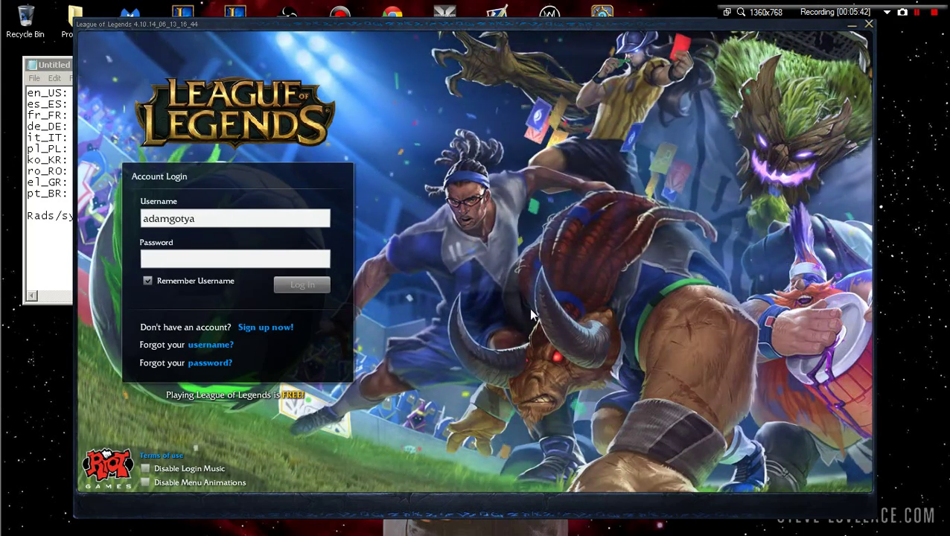
pyautogui.click(869, 24)
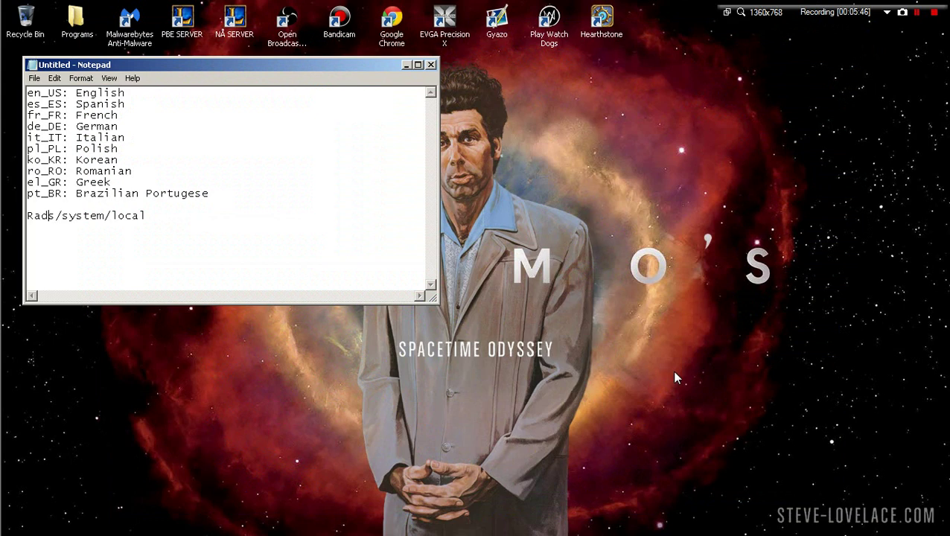